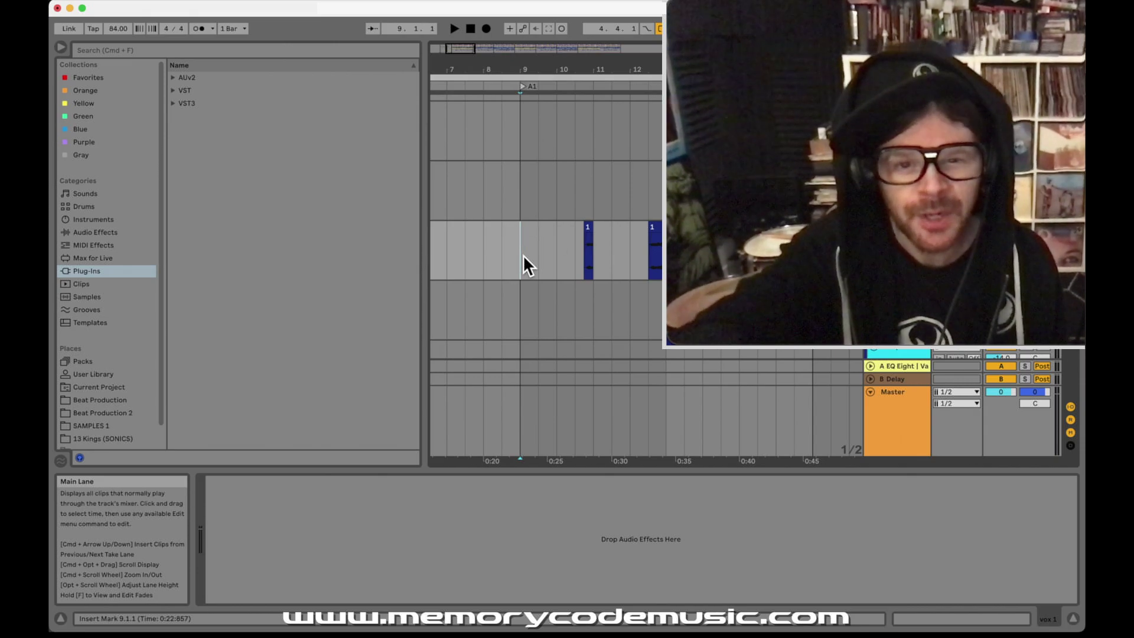
Play the arrangement from bar 9, and solo the vox 1 track to audition its first two vocal clips.
{"action": "key", "text": "space"}
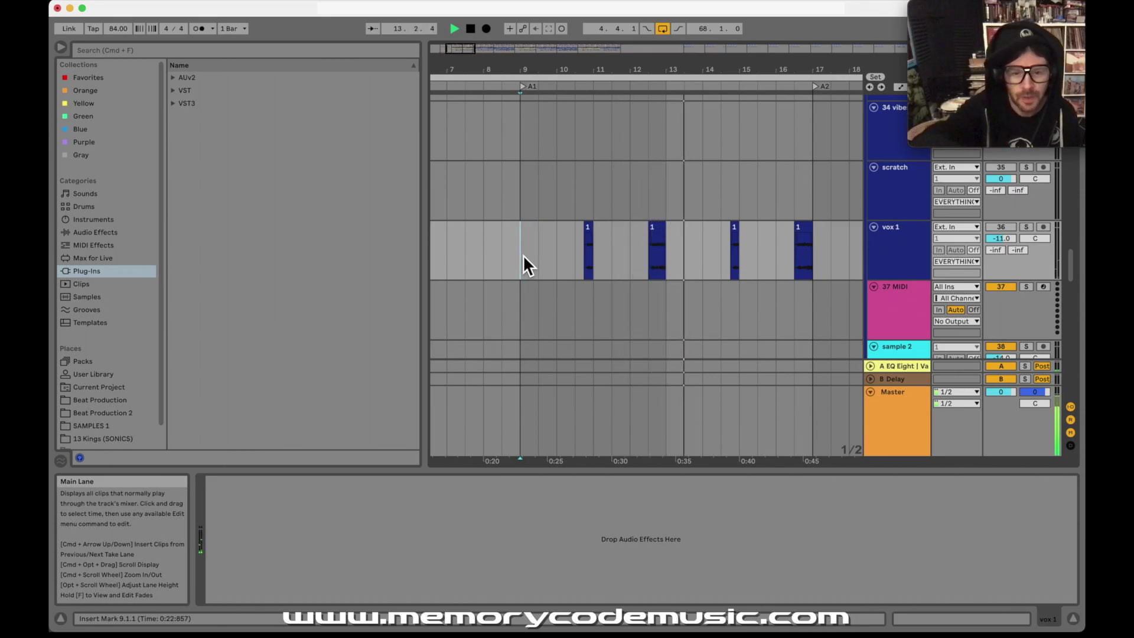
{"action": "key", "text": "space"}
{"action": "left_click", "coordinate": [588, 228]}
{"action": "left_click_drag", "start_coordinate": [584, 68], "coordinate": [582, 73]}
{"action": "left_click", "coordinate": [1027, 227]}
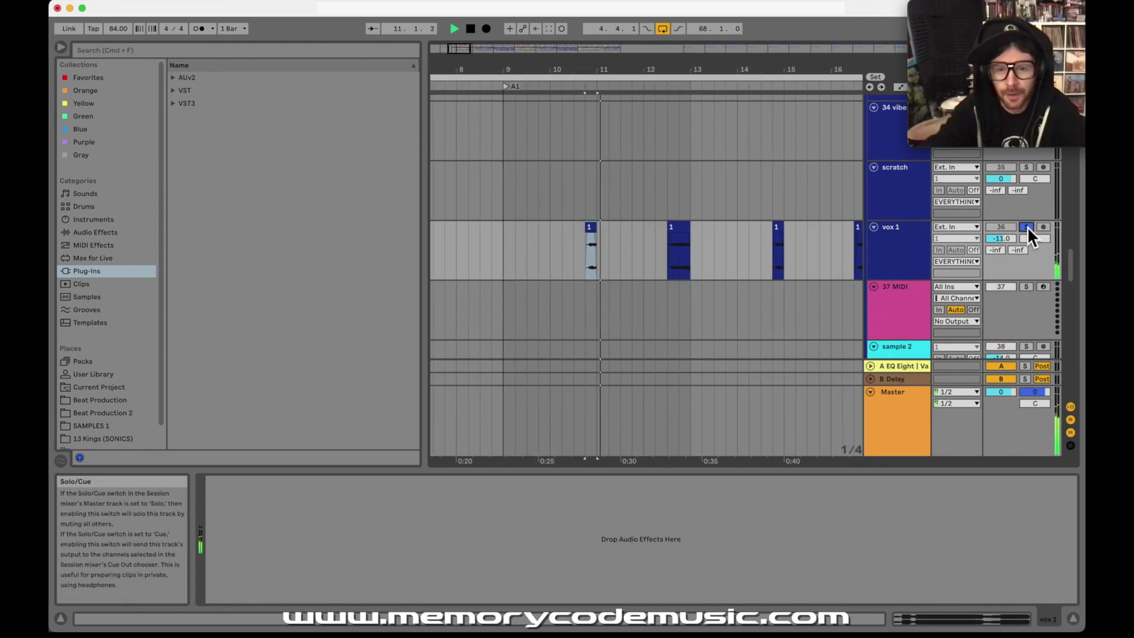
{"action": "left_click", "coordinate": [680, 231]}
{"action": "key", "text": "space"}
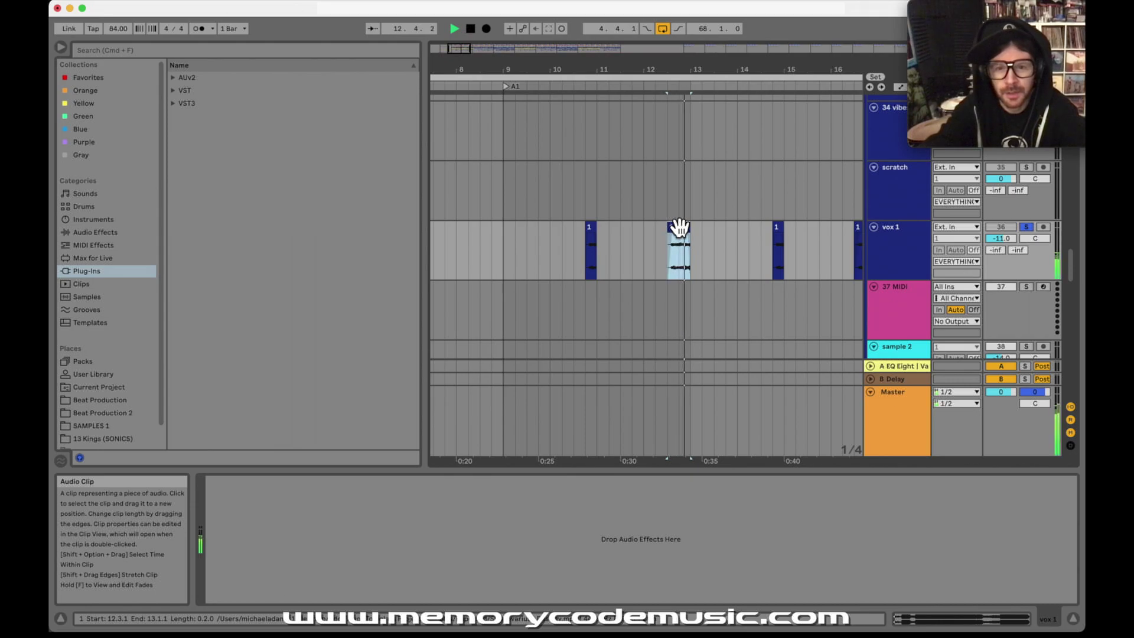
{"action": "key", "text": "space"}
Load the Echo audio effect from the Delay & Loop category onto the vox 1 track.
{"action": "left_click", "coordinate": [108, 234]}
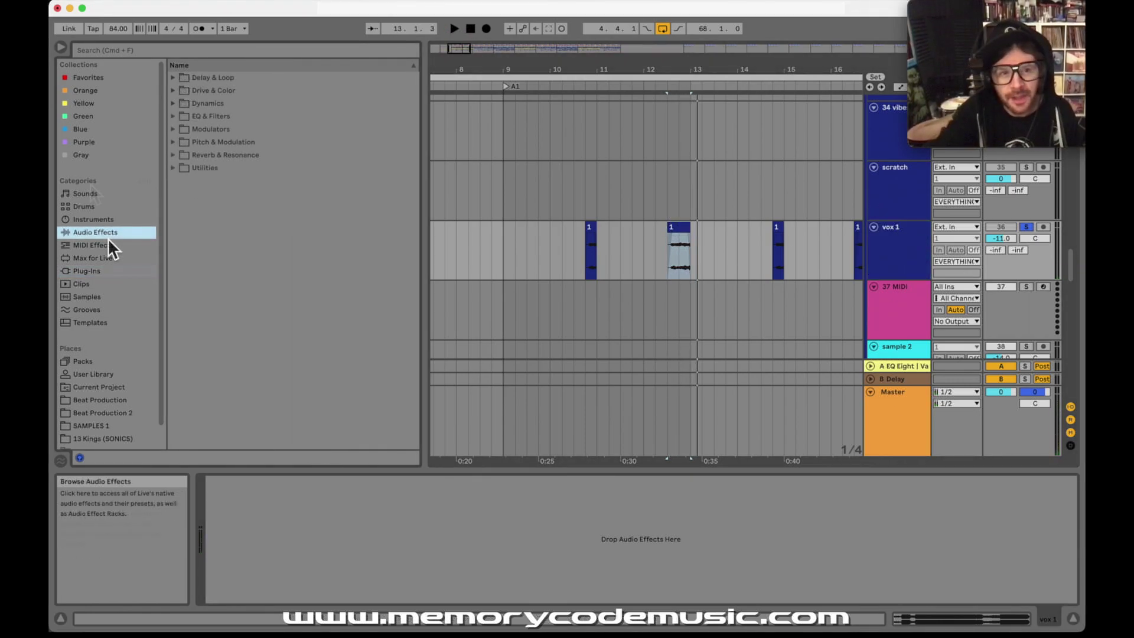
{"action": "left_click", "coordinate": [174, 78]}
{"action": "left_click", "coordinate": [219, 117]}
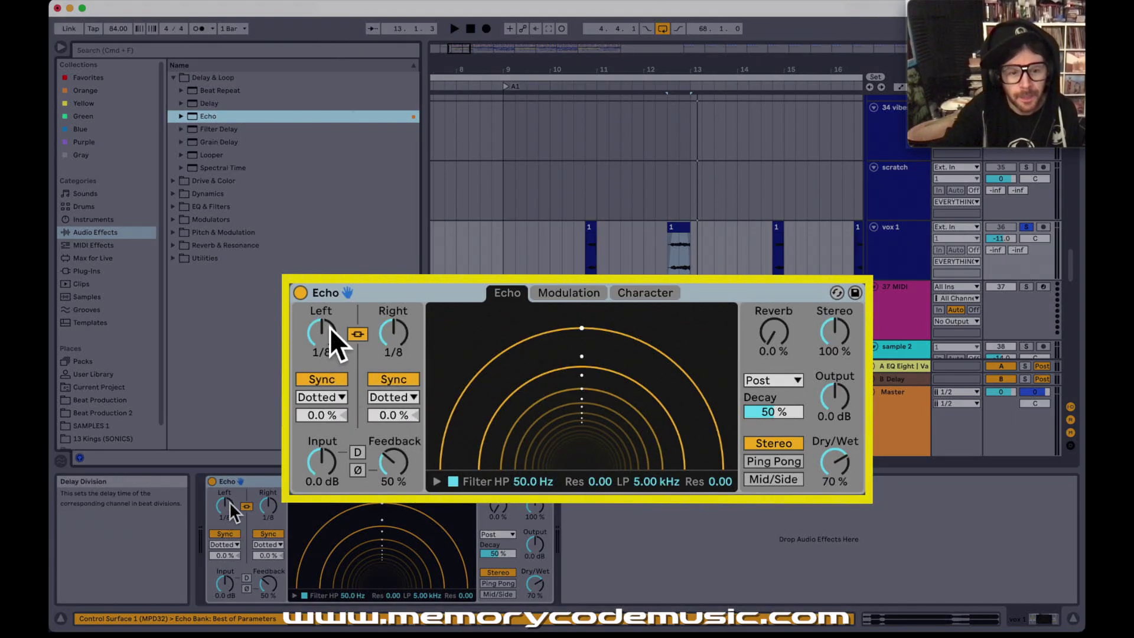
Switch Echo's delay mode to Time and back to Sync.
{"action": "left_click", "coordinate": [336, 383]}
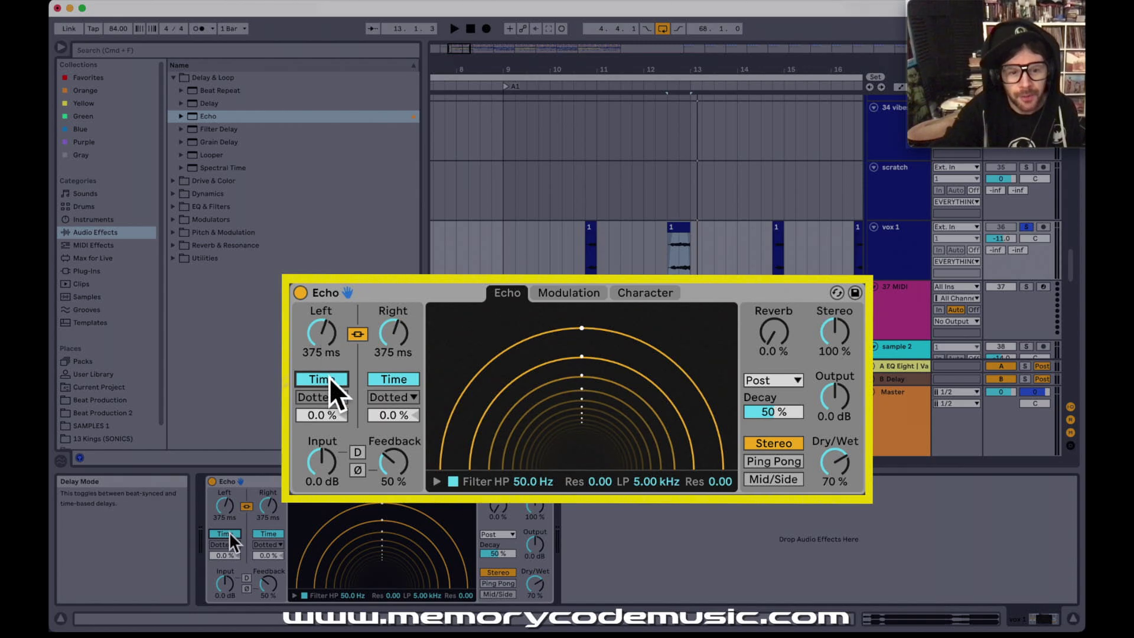
{"action": "left_click", "coordinate": [230, 534]}
{"action": "left_click", "coordinate": [227, 505]}
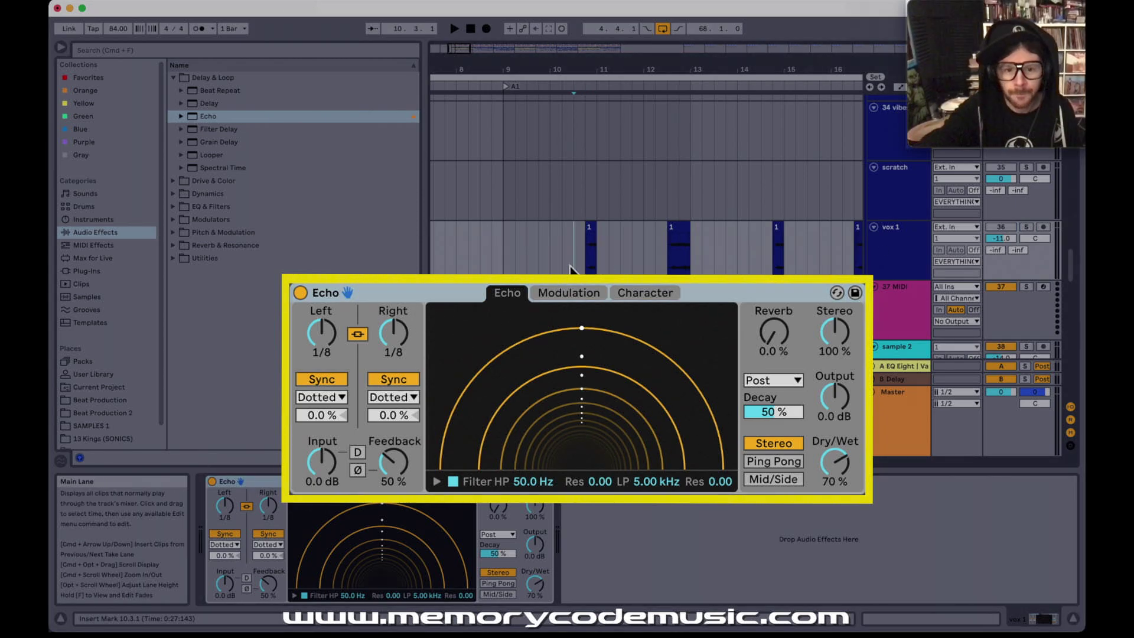
Set Echo's Dry/Wet to 36%, Feedback to 100% and the high-pass filter to 600 Hz.
{"action": "left_click", "coordinate": [839, 464]}
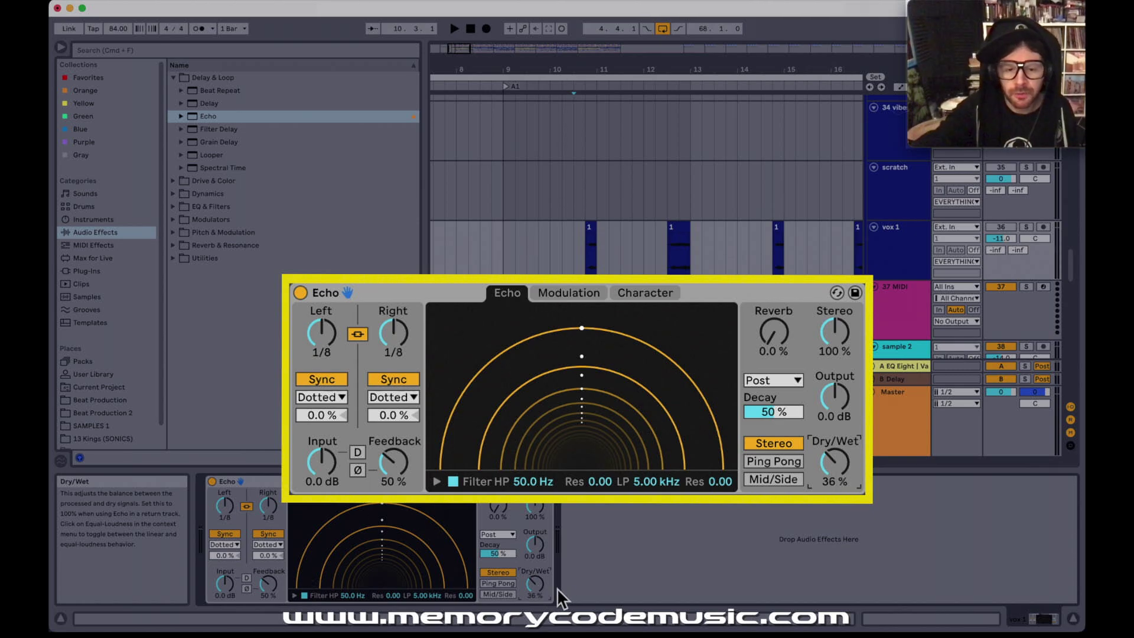
{"action": "left_click", "coordinate": [270, 581]}
{"action": "type", "text": "100"}
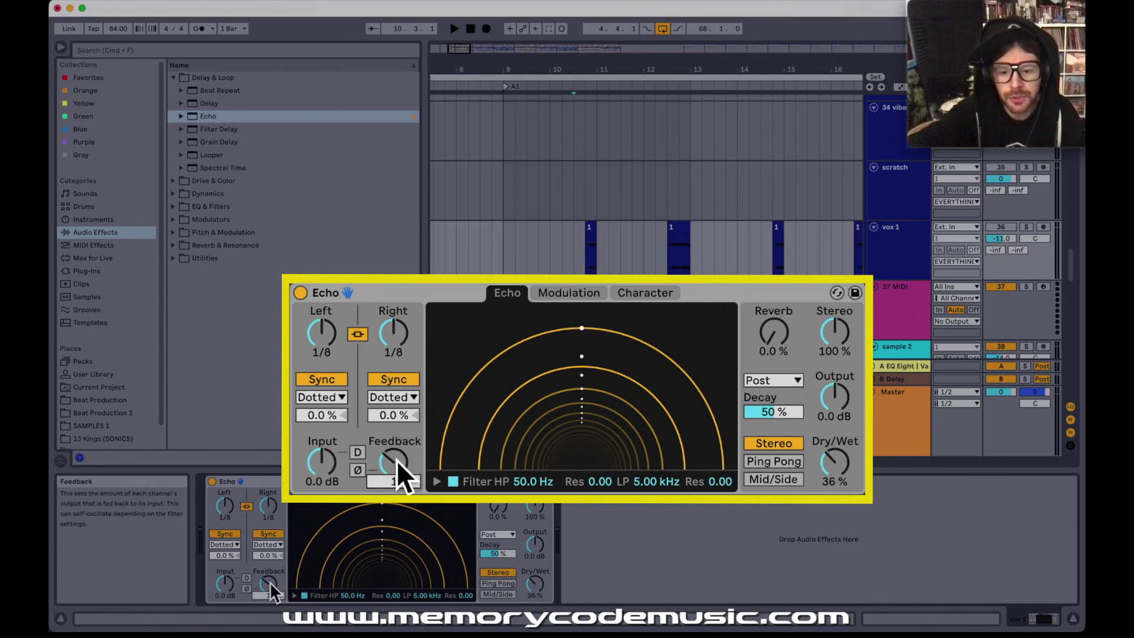
{"action": "key", "text": "Return"}
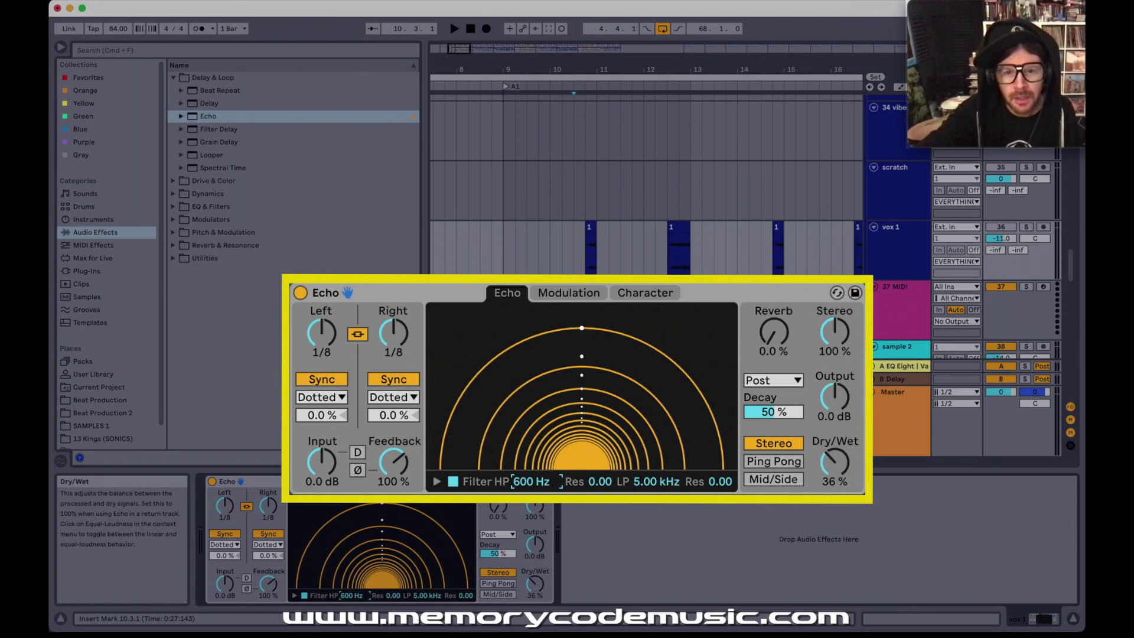
Play the first vocal clip through Echo to hear its repeats.
{"action": "left_click", "coordinate": [583, 251]}
{"action": "key", "text": "space"}
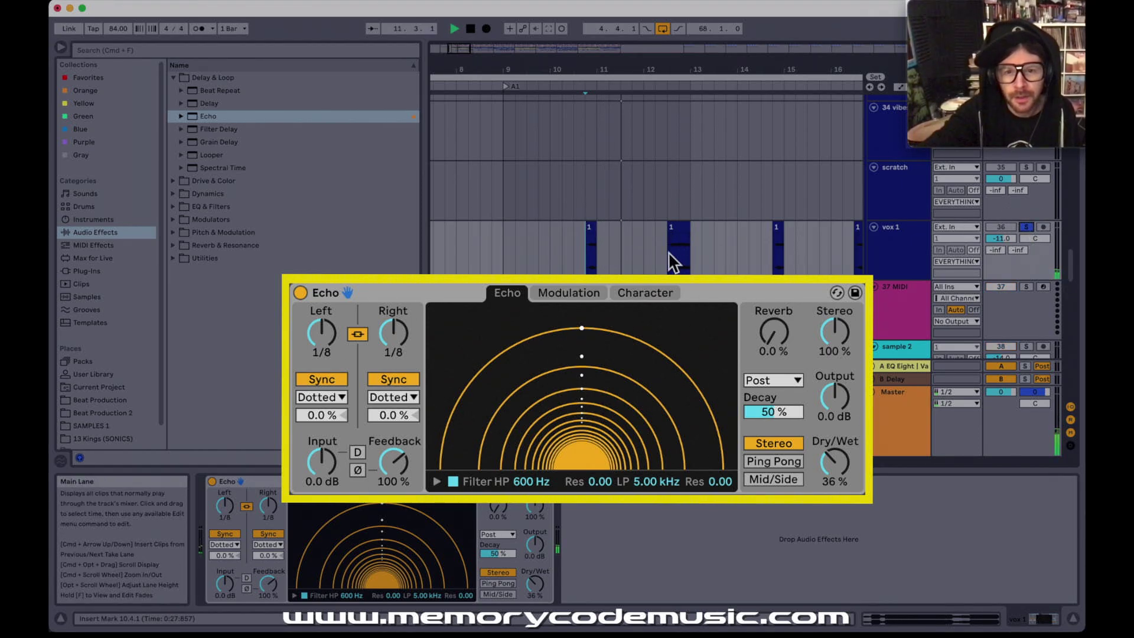
{"action": "key", "text": "space"}
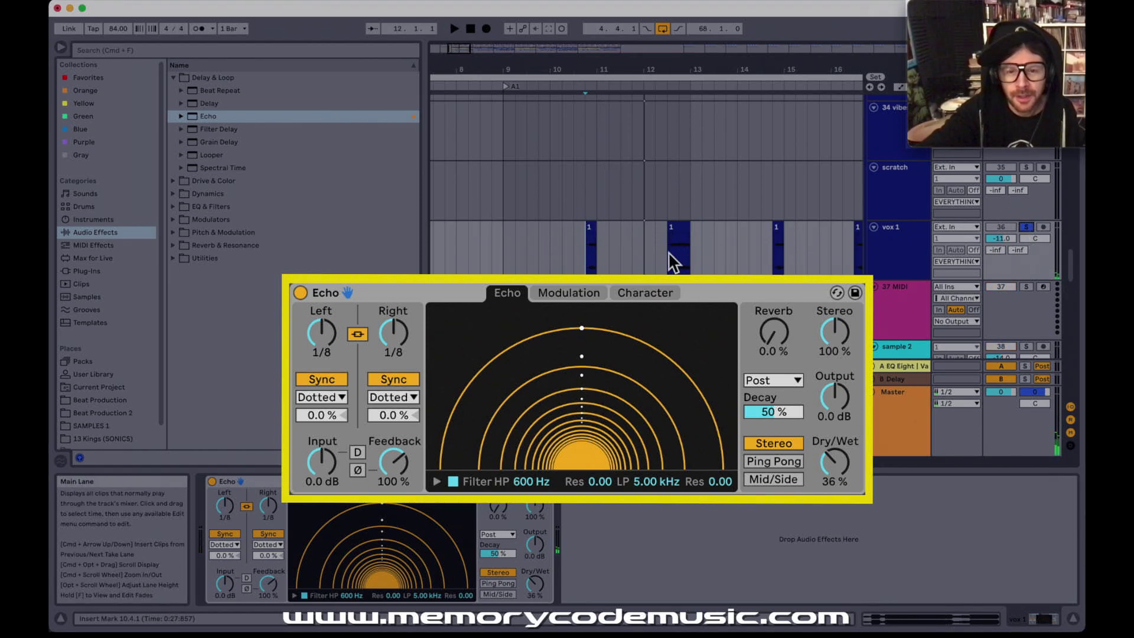
{"action": "left_click", "coordinate": [588, 226]}
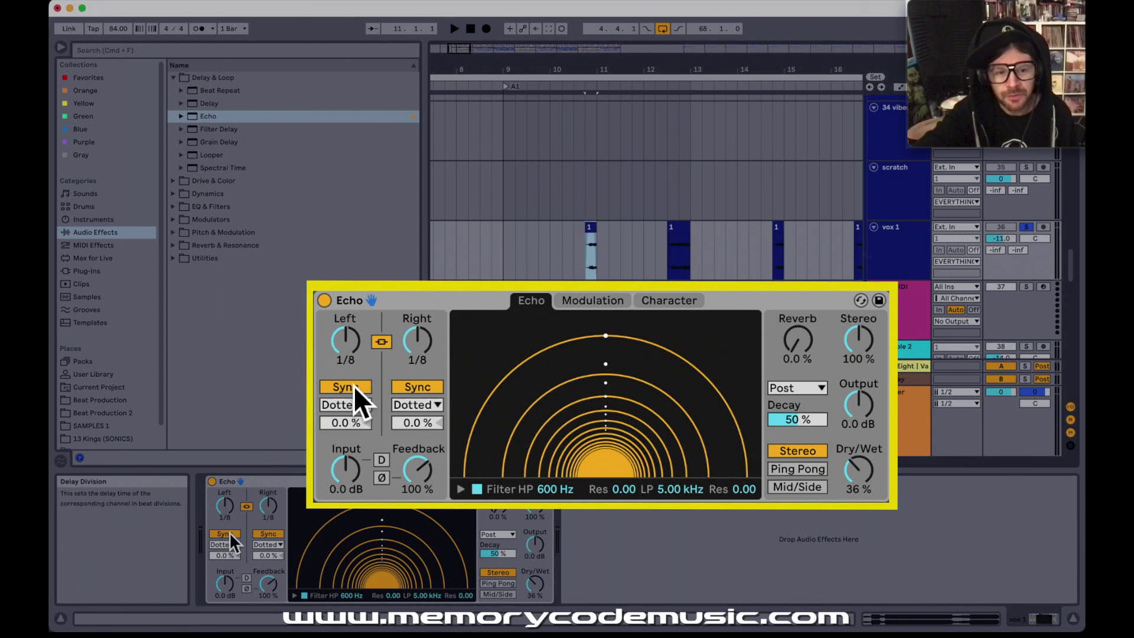
Compare Echo's Time delay mode with Sync, leaving it on Sync.
{"action": "left_click", "coordinate": [350, 340]}
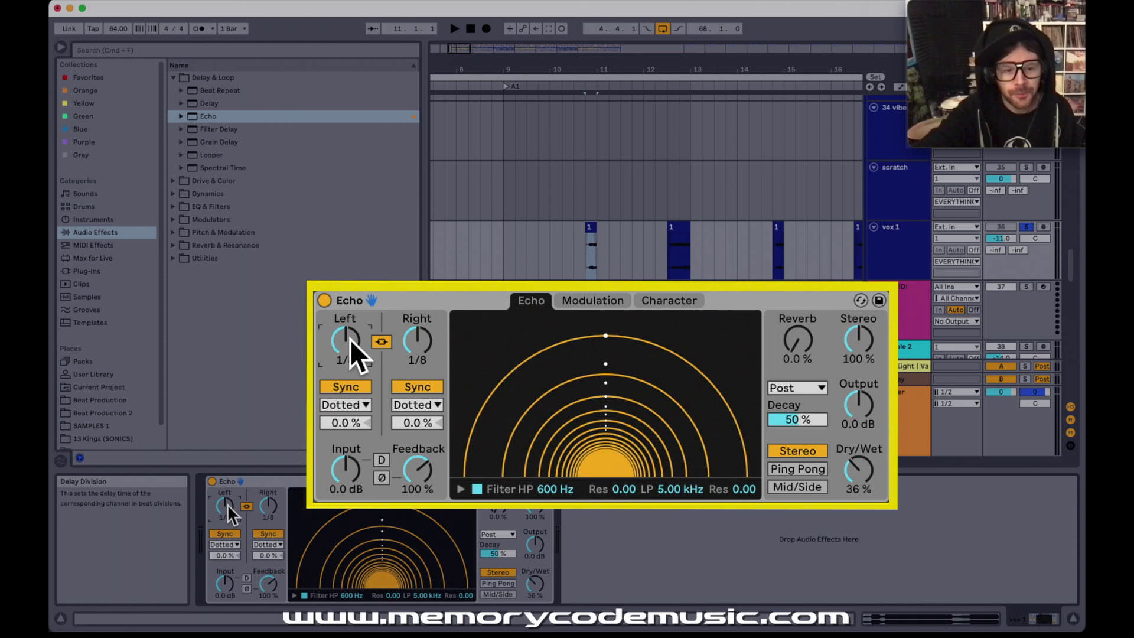
{"action": "left_click", "coordinate": [353, 387]}
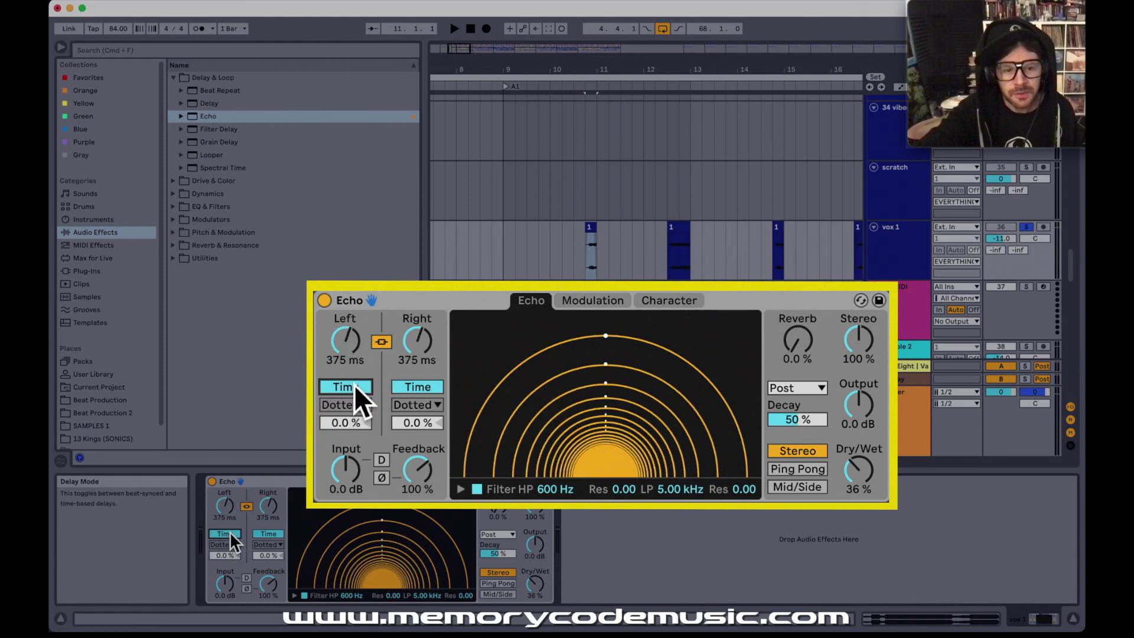
{"action": "left_click", "coordinate": [354, 387]}
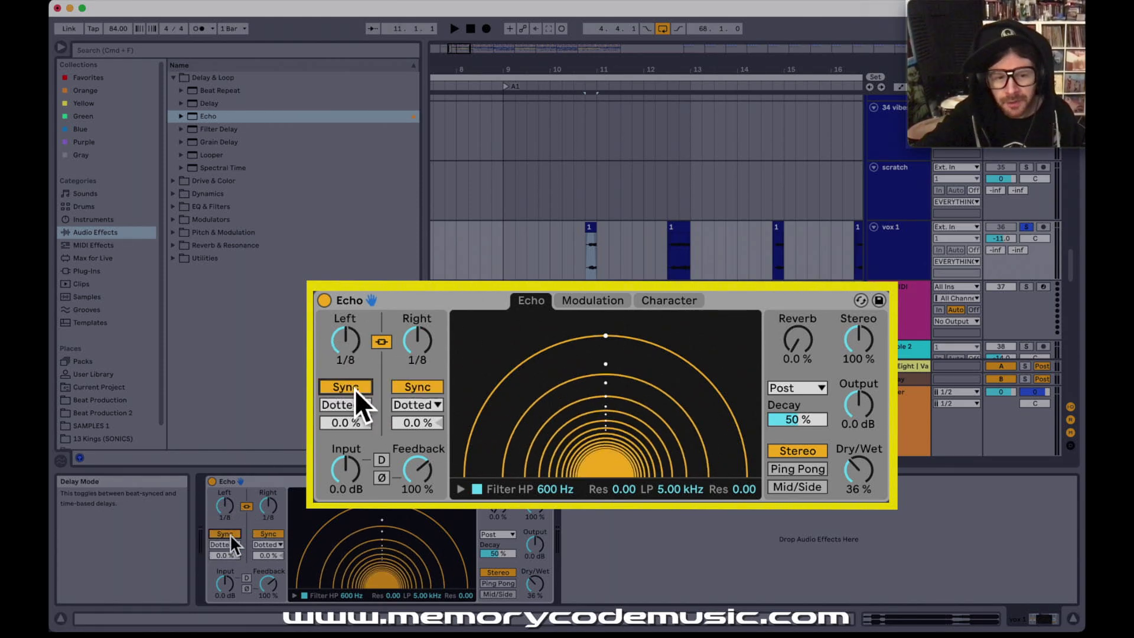
Raise Echo's left delay division to 1/4 and return it to 1/8.
{"action": "left_click", "coordinate": [349, 345]}
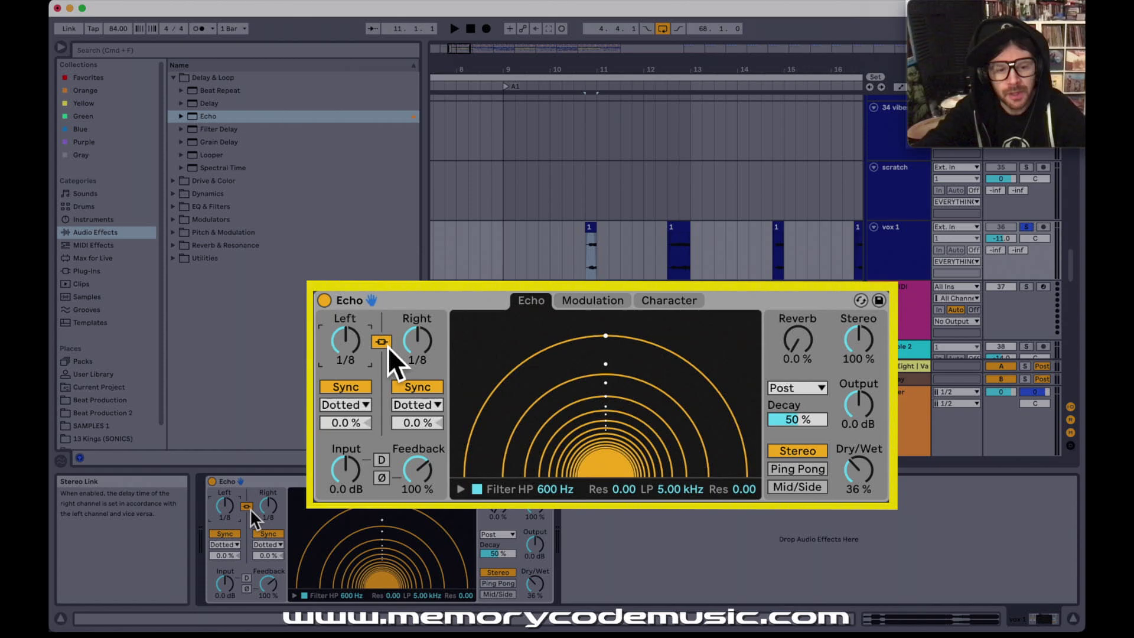
{"action": "key", "text": "Up"}
{"action": "key", "text": "Up"}
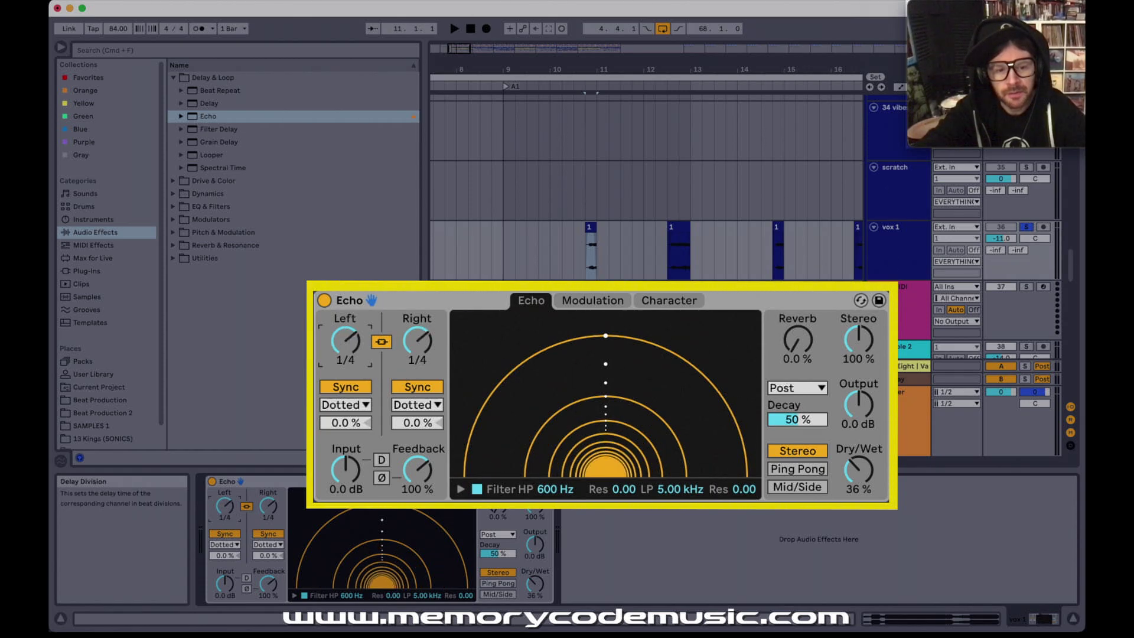
{"action": "key", "text": "Down"}
{"action": "key", "text": "Down"}
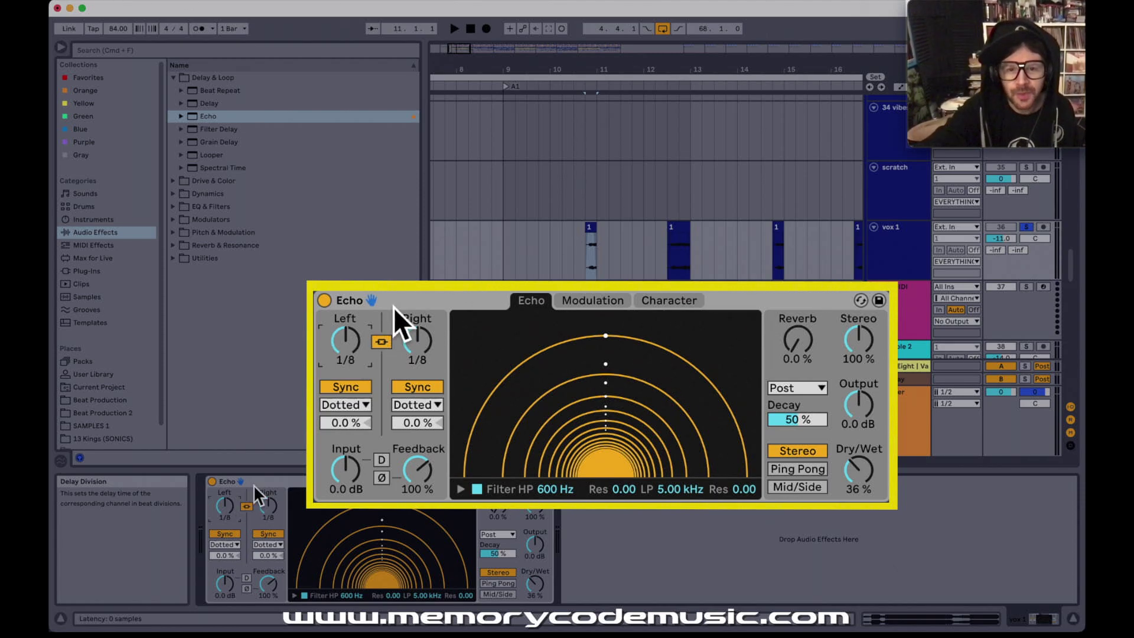
Play the first vocal clip while raising Echo's delay division to 1/4, and return it to 1/8.
{"action": "left_click", "coordinate": [590, 228]}
{"action": "key", "text": "space"}
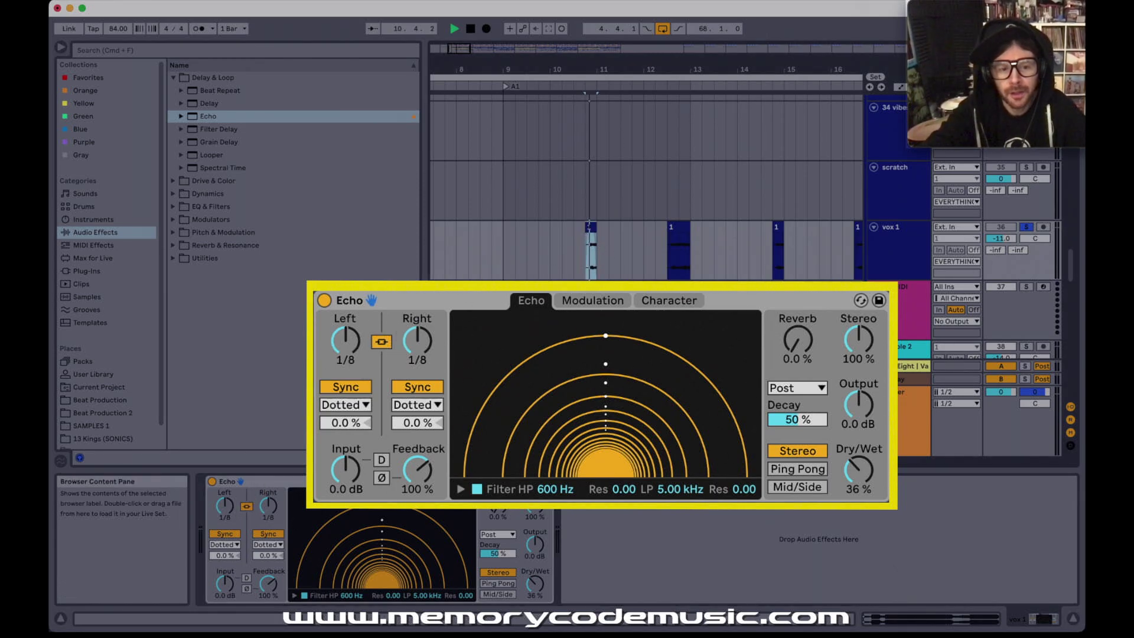
{"action": "left_click_drag", "start_coordinate": [225, 512], "coordinate": [225, 500]}
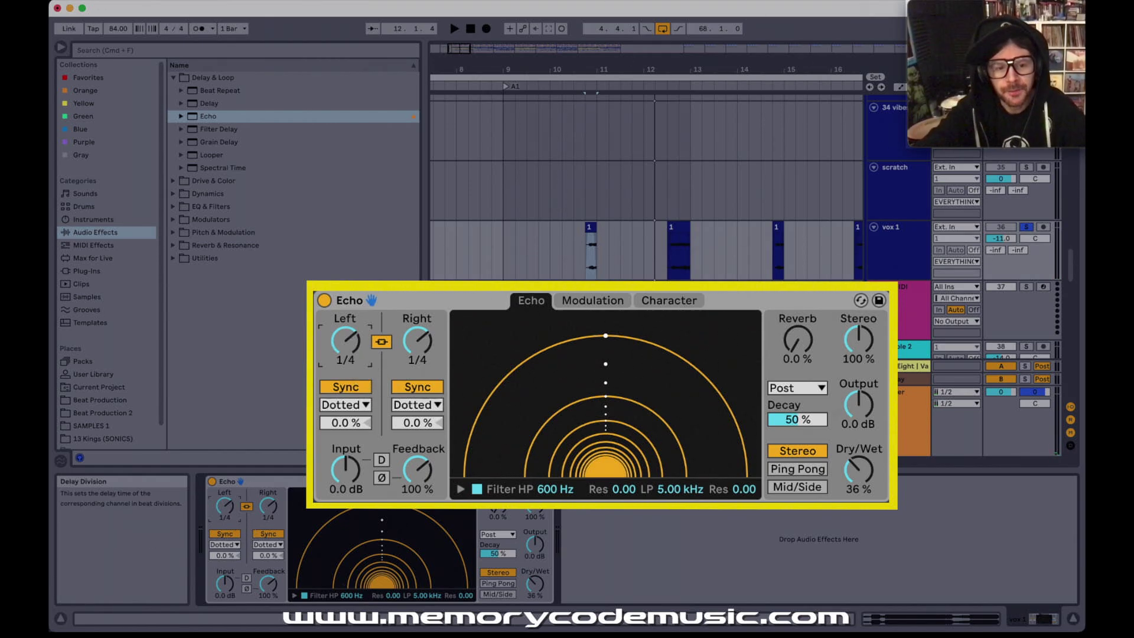
{"action": "left_click_drag", "start_coordinate": [230, 510], "coordinate": [231, 519]}
Play from just before the first vocal clip while lowering Echo's delay division to 1/16, and restore it to 1/8.
{"action": "left_click", "coordinate": [579, 257]}
{"action": "key", "text": "space"}
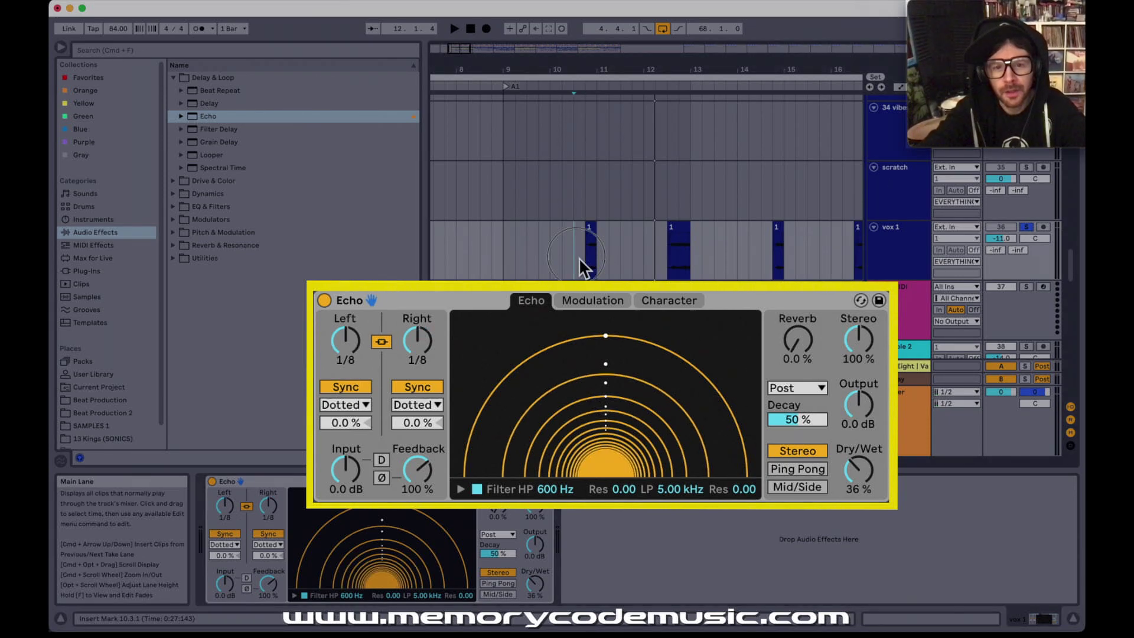
{"action": "left_click", "coordinate": [348, 339]}
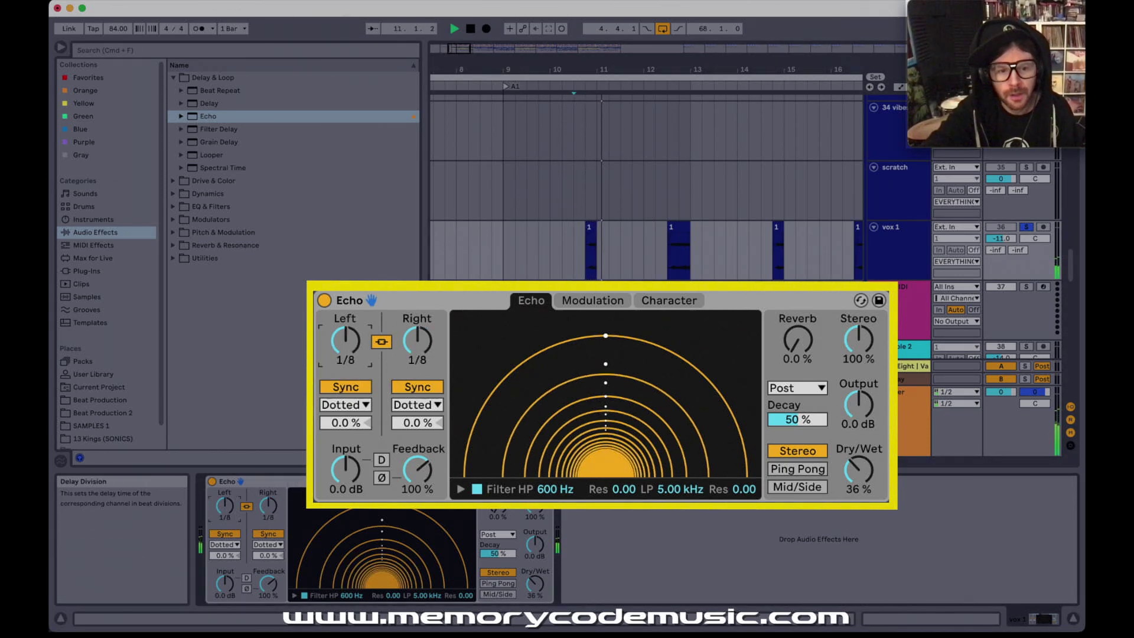
{"action": "mouse_move", "coordinate": [227, 508]}
{"action": "left_mouse_down"}
{"action": "mouse_move", "coordinate": [227, 520]}
{"action": "mouse_move", "coordinate": [227, 508]}
{"action": "left_mouse_up"}
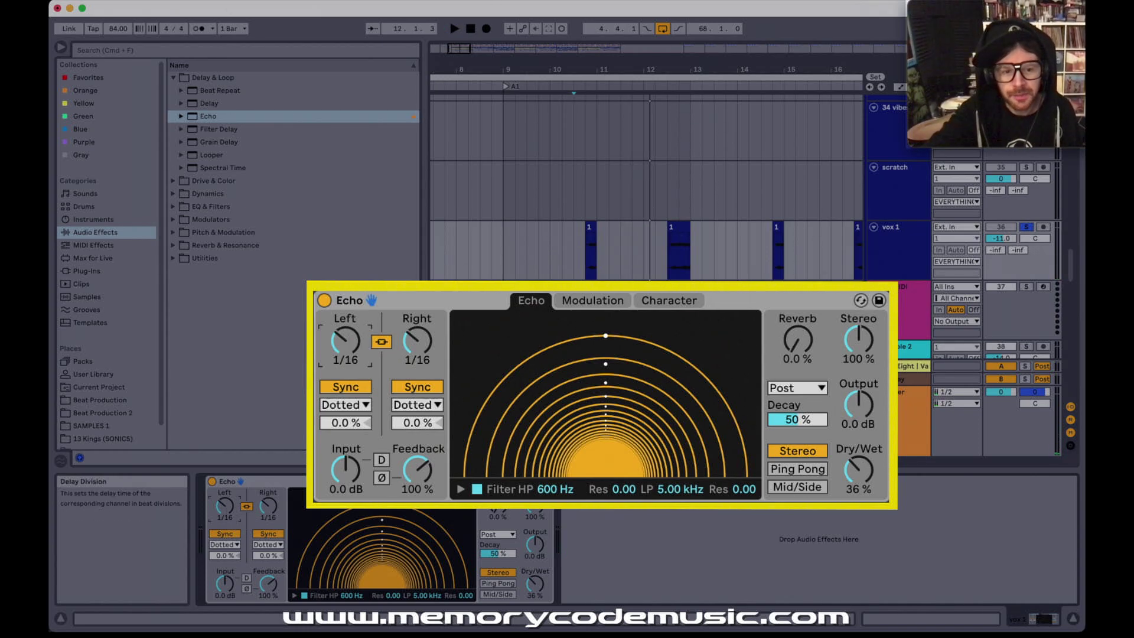
{"action": "left_click_drag", "start_coordinate": [227, 508], "coordinate": [226, 497]}
{"action": "left_click", "coordinate": [589, 269]}
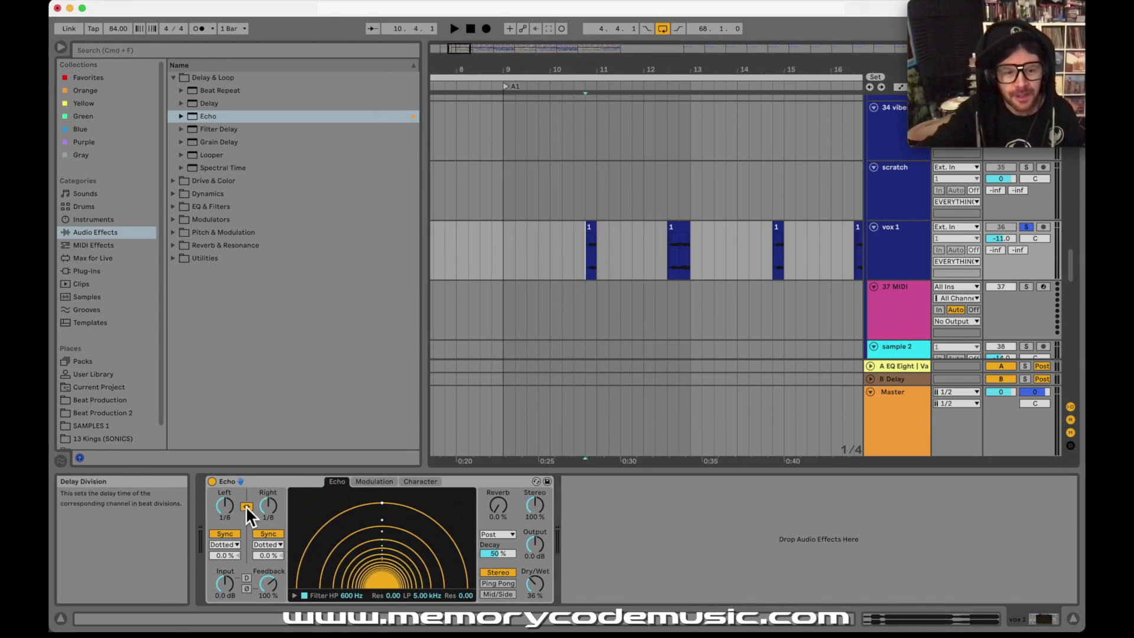
Show the vox 1 automation and raise Echo's left delay division to 1/4 from 11.2.1 to 12.2.1.
{"action": "key", "text": "a"}
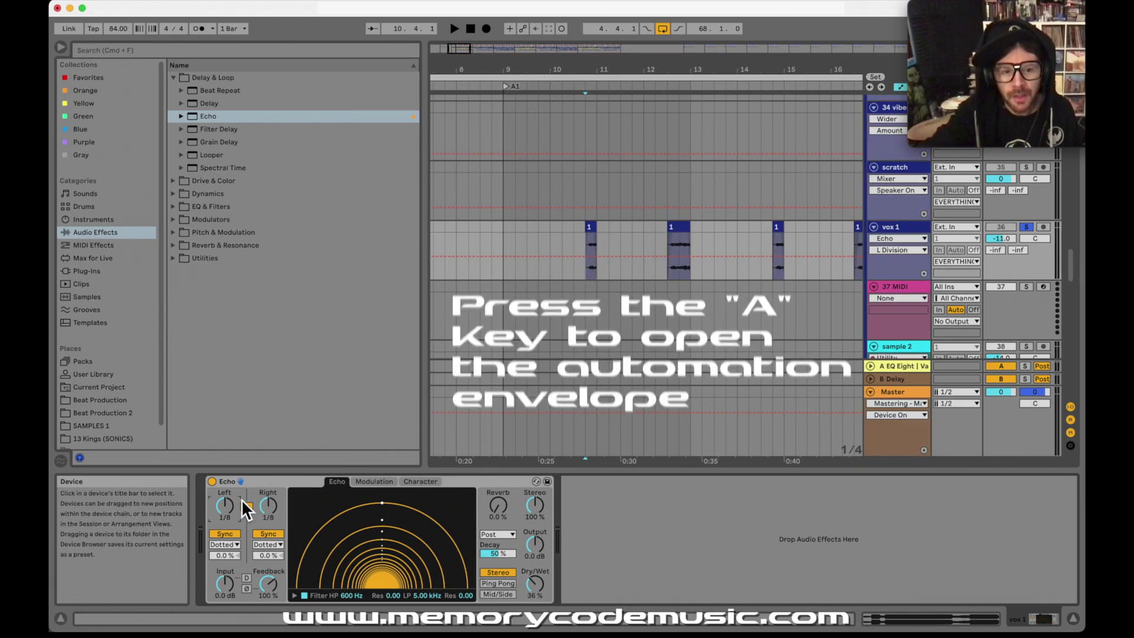
{"action": "left_click_drag", "start_coordinate": [609, 267], "coordinate": [657, 268]}
{"action": "key", "text": "a"}
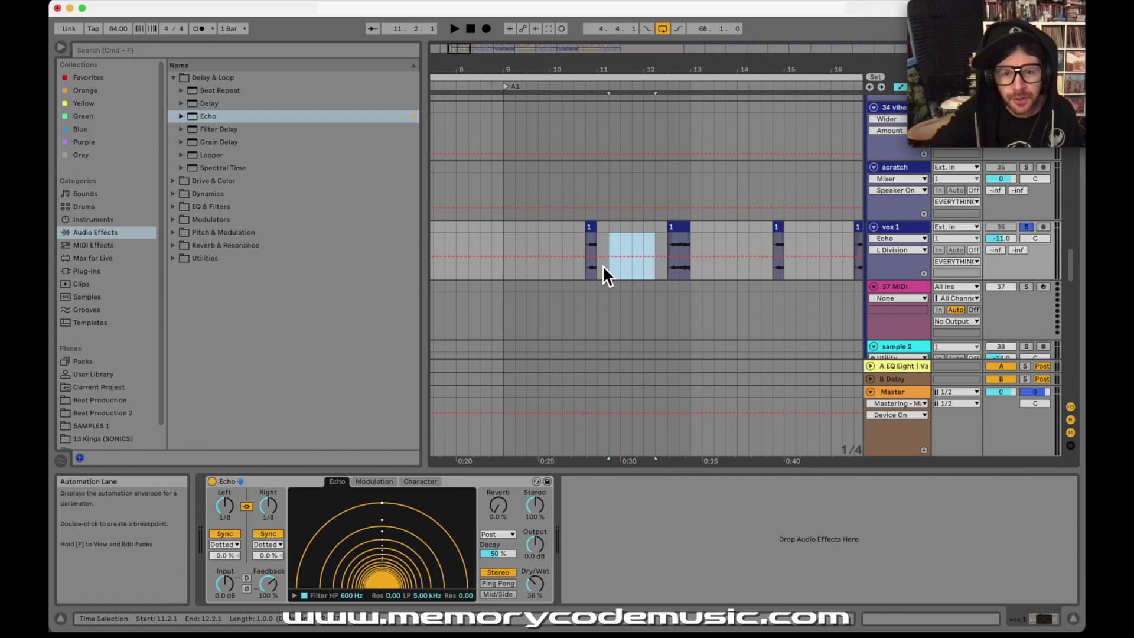
{"action": "left_click", "coordinate": [622, 264]}
{"action": "left_click_drag", "start_coordinate": [623, 256], "coordinate": [623, 248]}
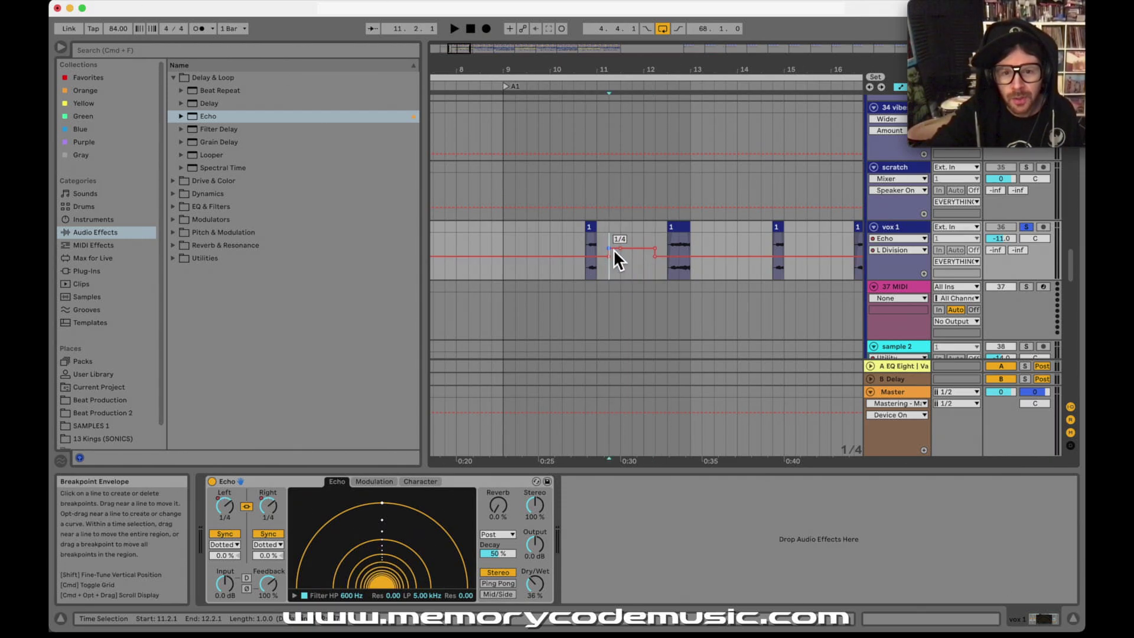
Slope both edges of the 1/4 delay division automation and play it back from 10.3.1.
{"action": "left_click", "coordinate": [578, 273]}
{"action": "key", "text": "space"}
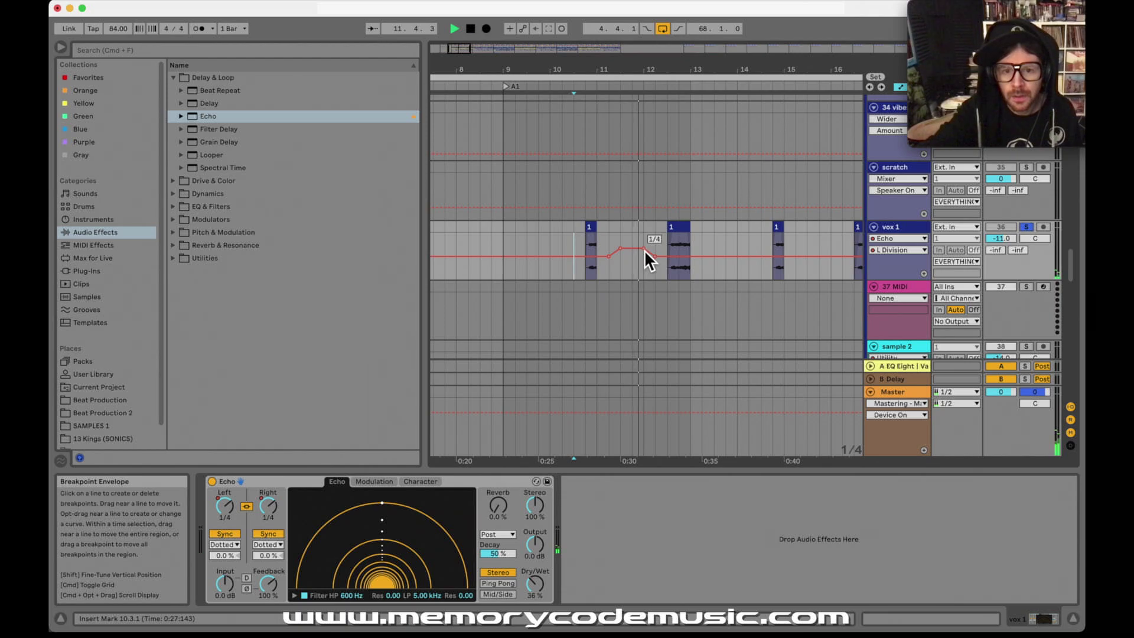
{"action": "key", "text": "space"}
Dip the delay division automation to 1/16 with sloped edges between the second and third vocal clips, and play it back.
{"action": "left_click", "coordinate": [696, 269]}
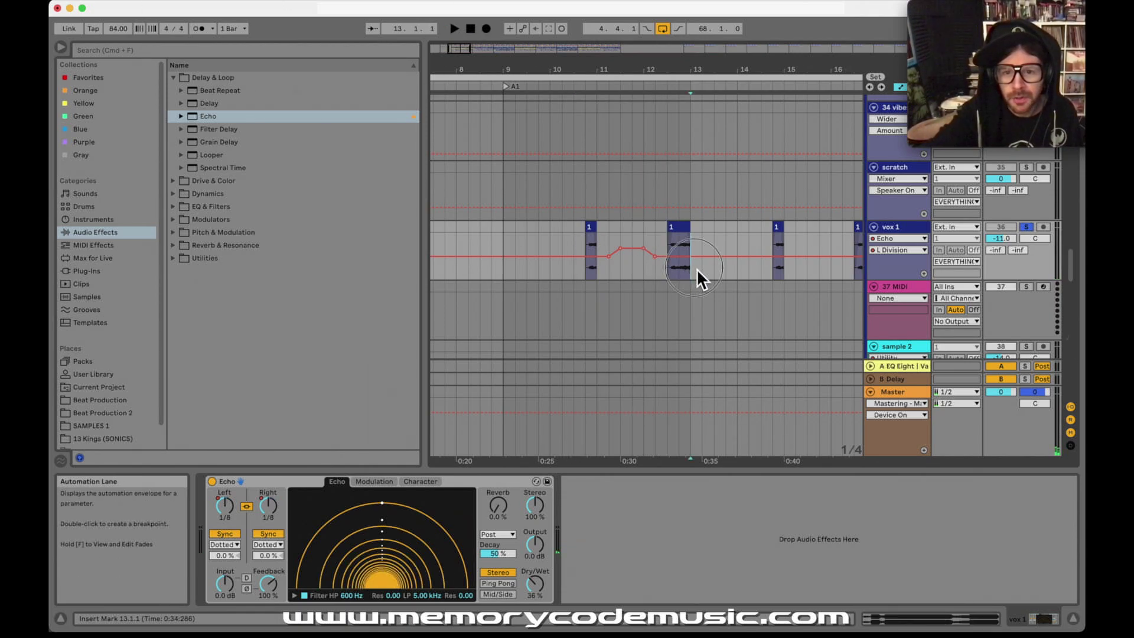
{"action": "left_click_drag", "start_coordinate": [708, 269], "coordinate": [749, 264]}
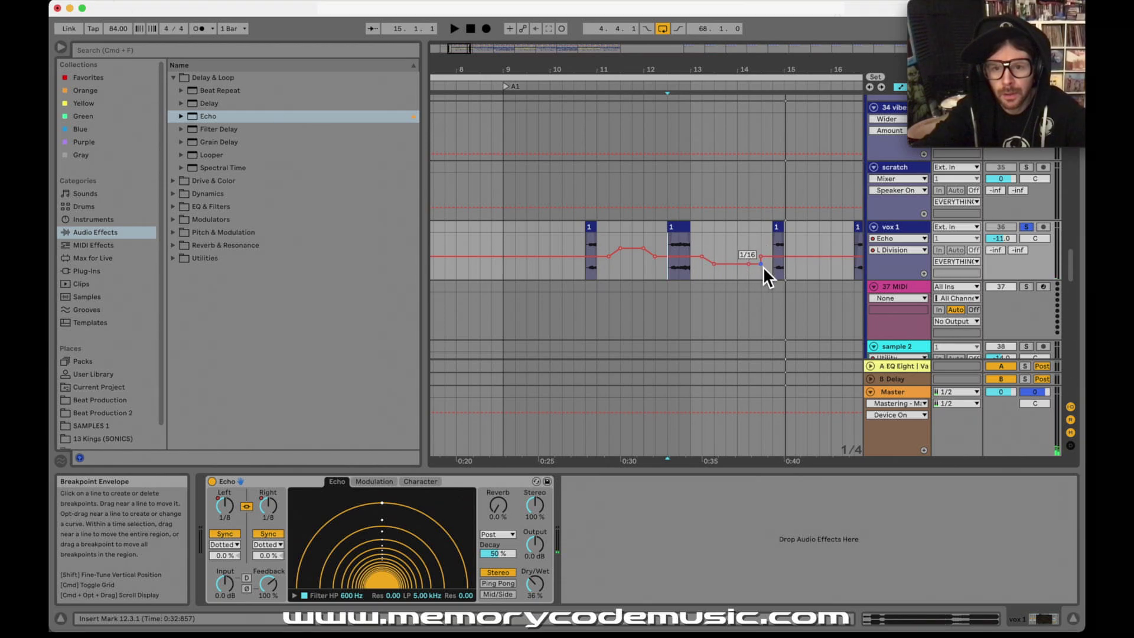
{"action": "left_click", "coordinate": [661, 272]}
{"action": "key", "text": "space"}
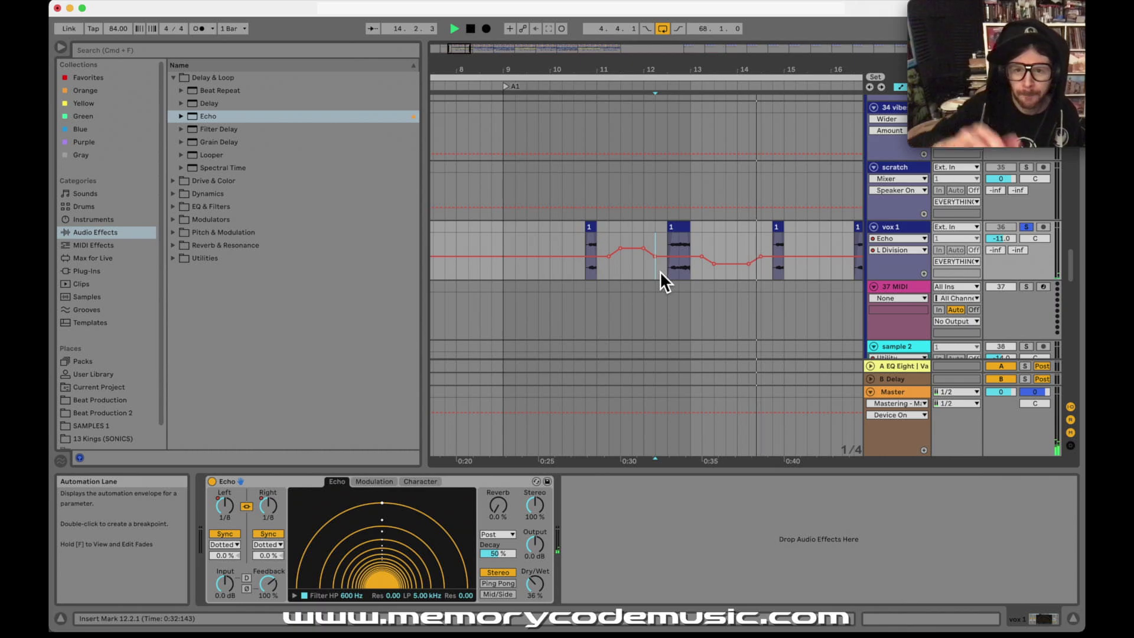
{"action": "key", "text": "space"}
Insert a new audio track directly below the vox 1 track.
{"action": "left_click", "coordinate": [580, 239]}
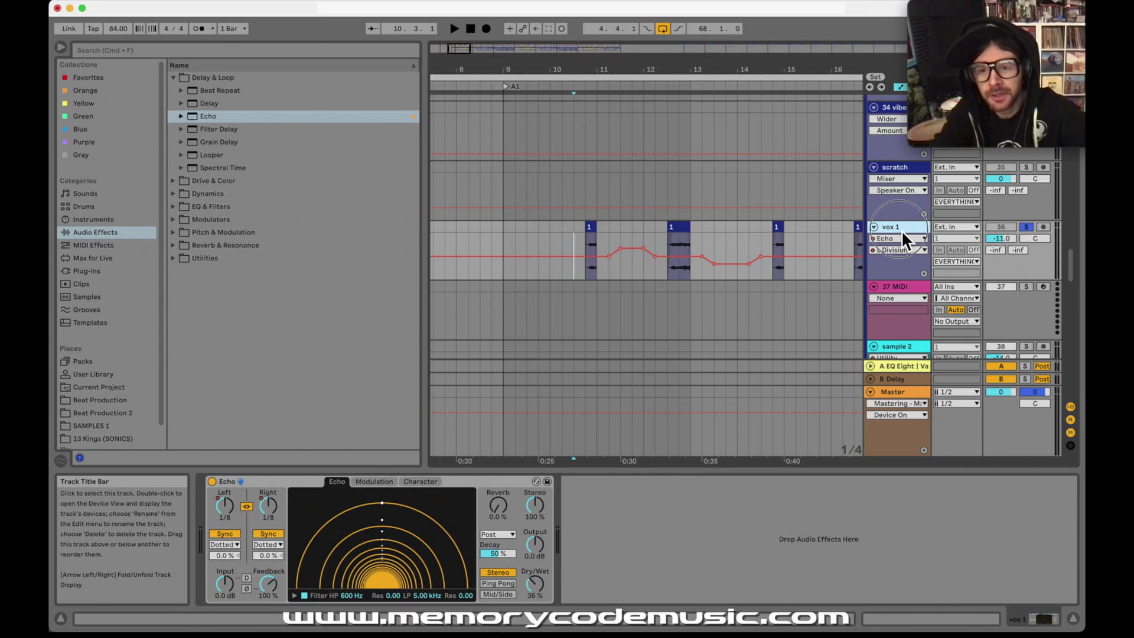
{"action": "key", "text": "super+t"}
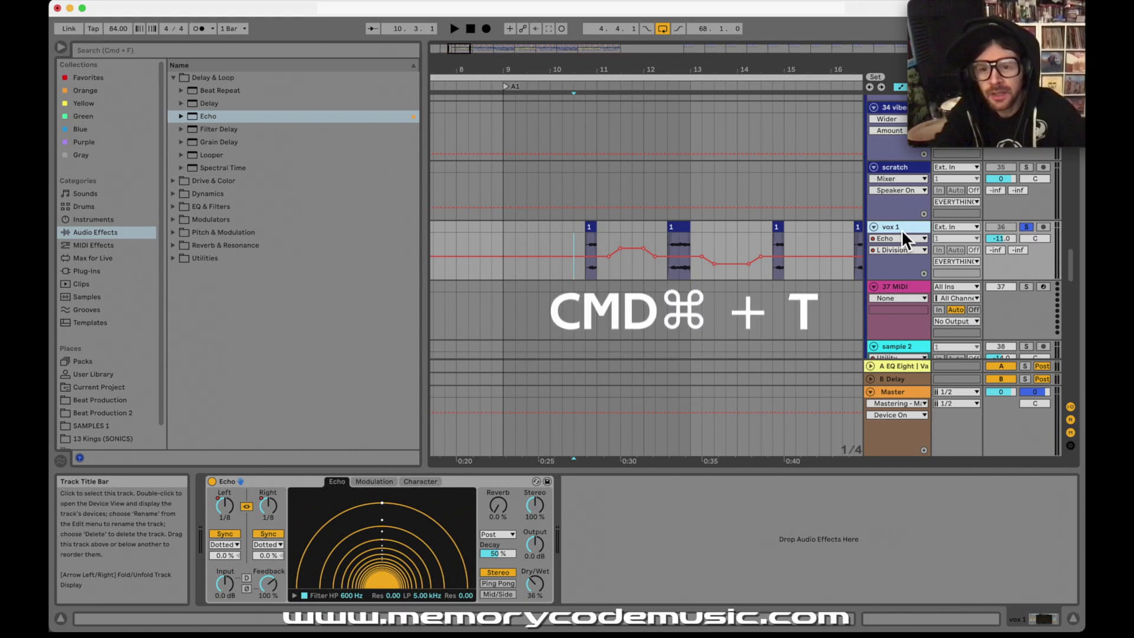
{"action": "key", "text": "super+t"}
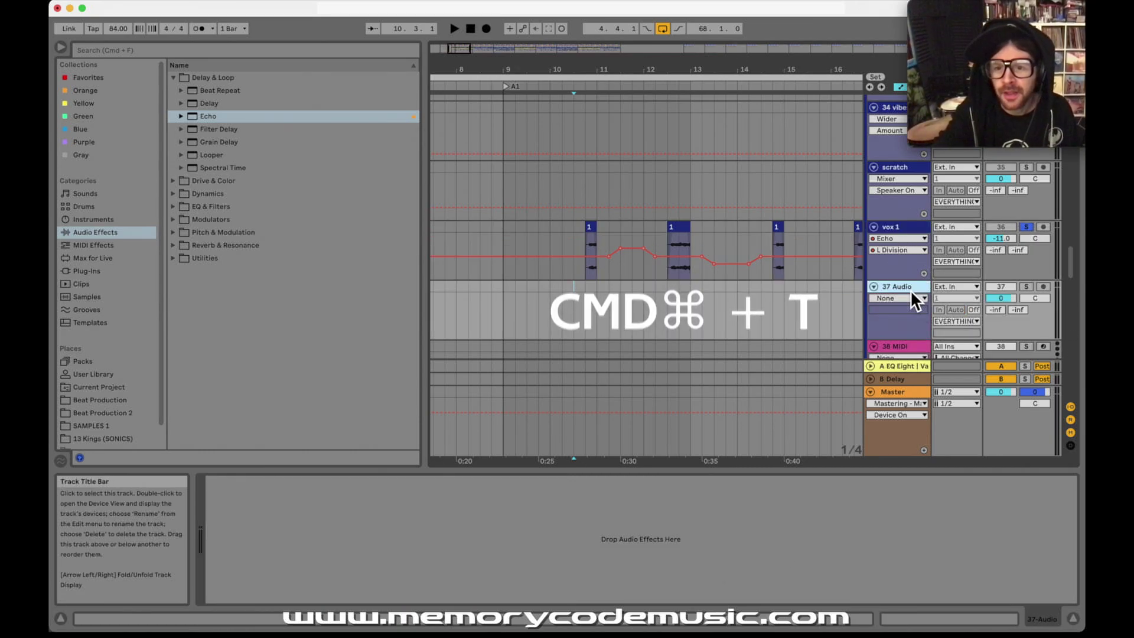
Set the new audio track's input to vox 1, Post Mixer, and arm the track for recording.
{"action": "left_click", "coordinate": [910, 286]}
{"action": "left_click", "coordinate": [898, 230]}
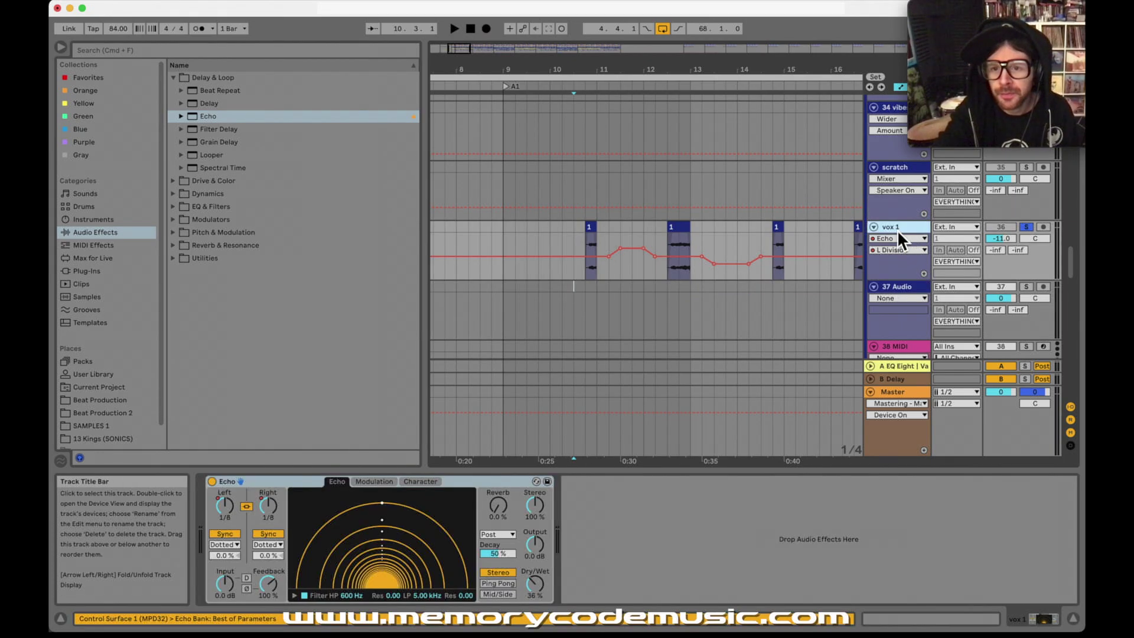
{"action": "left_click", "coordinate": [949, 228]}
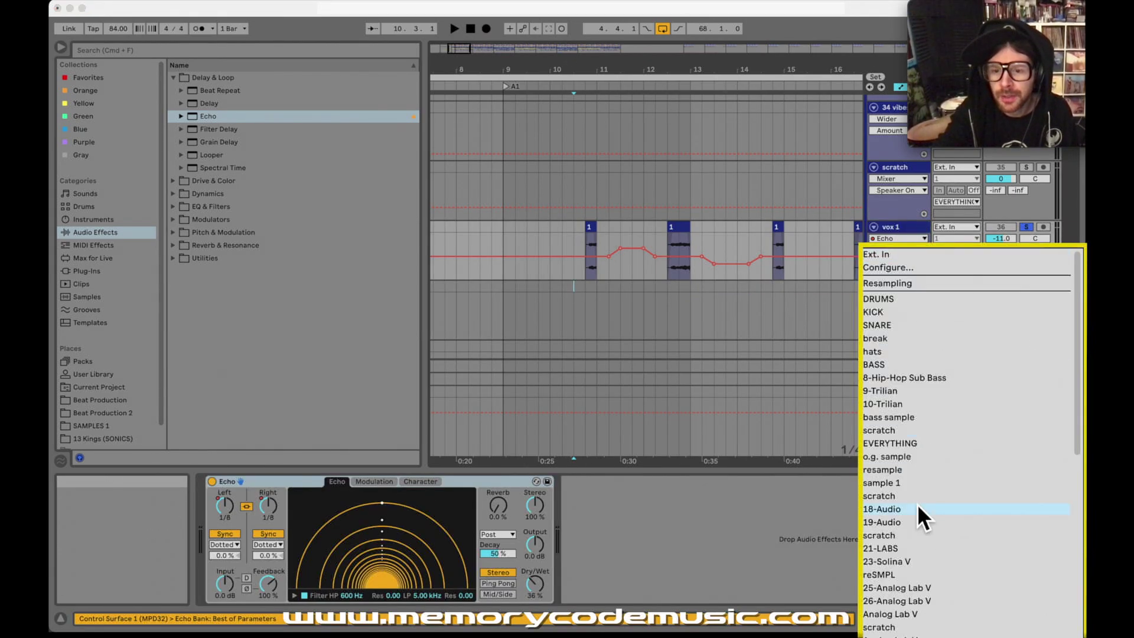
{"action": "scroll", "coordinate": [917, 508], "scroll_direction": "down", "scroll_amount": 5}
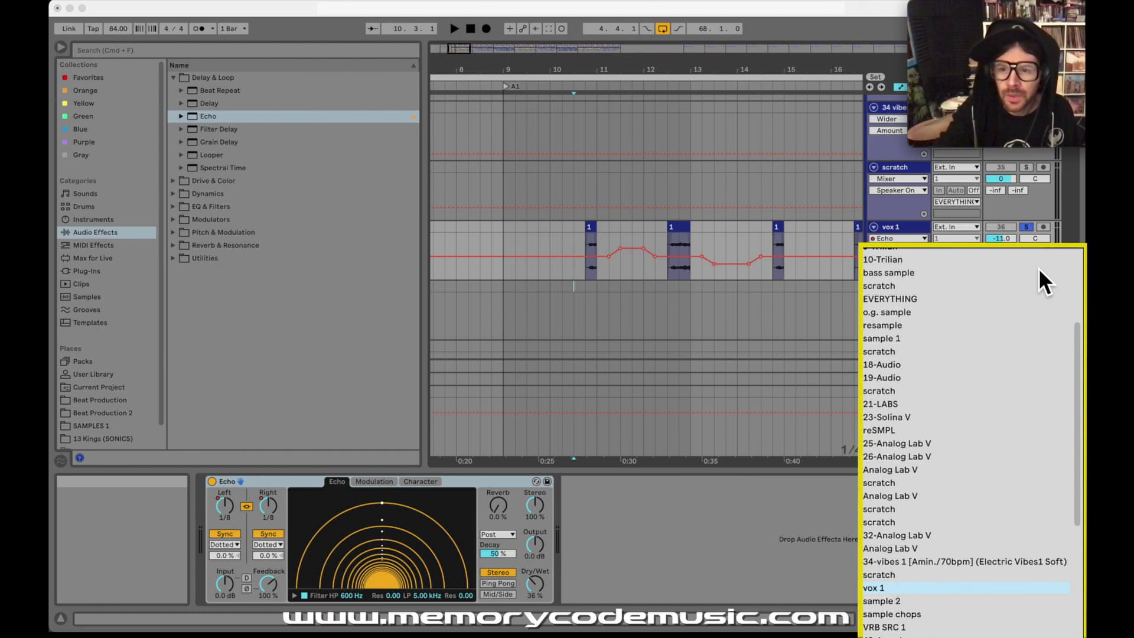
{"action": "left_click", "coordinate": [1036, 246]}
{"action": "left_click", "coordinate": [1044, 287]}
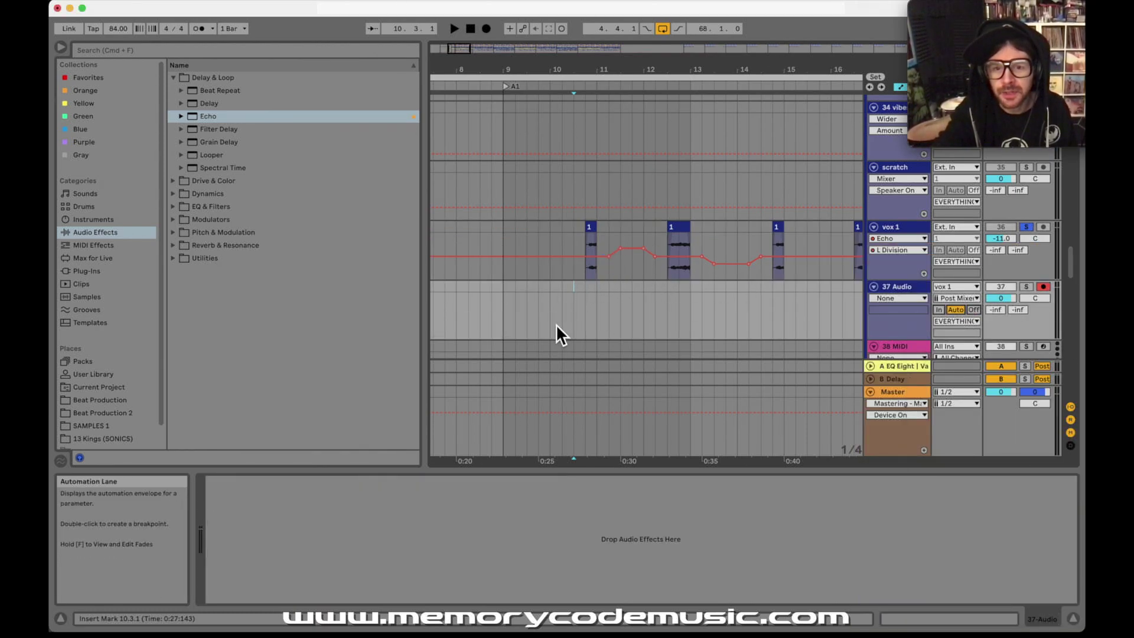
Record the echoed vocals onto the armed track from 10.3.1 to about 14.4, and turn off solo on vox 1.
{"action": "left_click", "coordinate": [490, 29]}
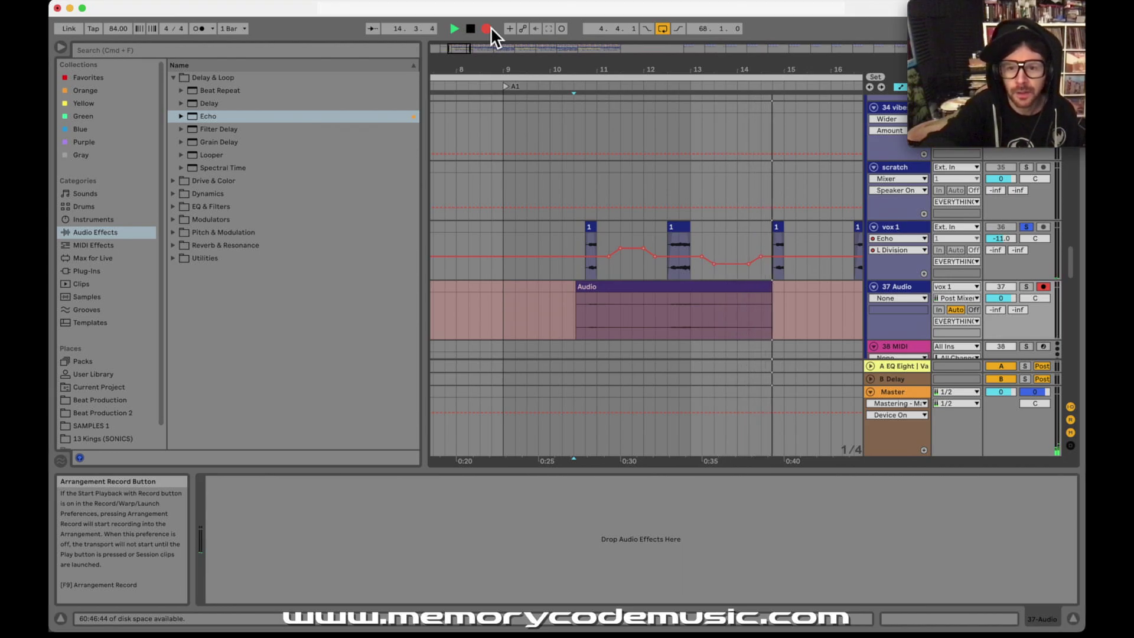
{"action": "key", "text": "space"}
{"action": "left_click", "coordinate": [1027, 227]}
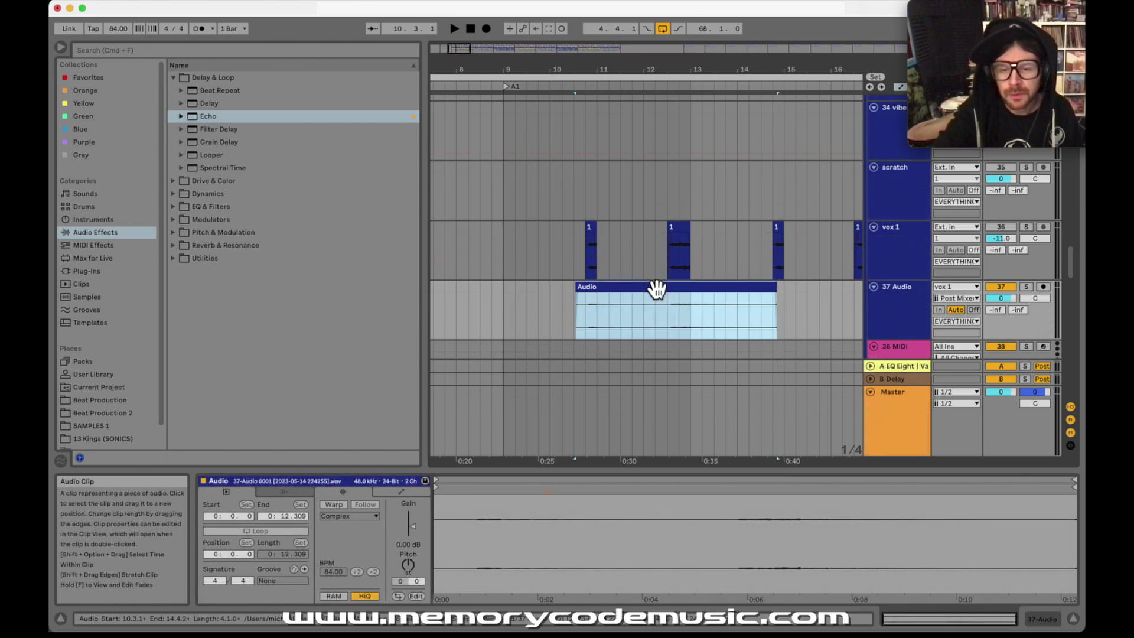
Insert another audio track below the recording, name it scratch, and move the recorded clip straight down onto it.
{"action": "scroll", "coordinate": [656, 293], "scroll_direction": "down", "scroll_amount": 1}
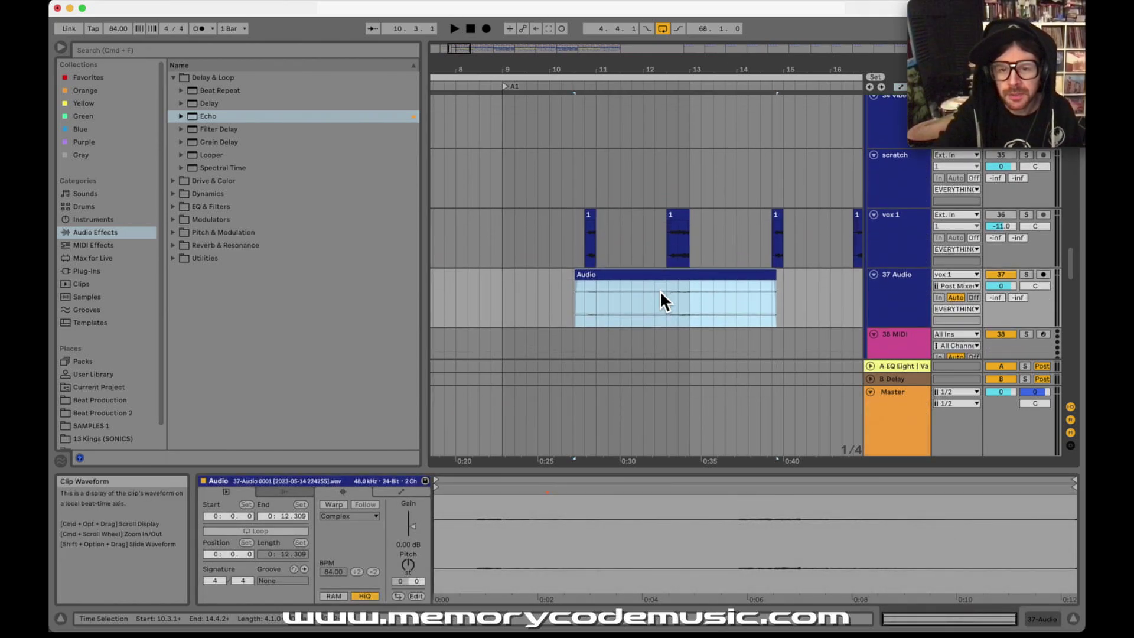
{"action": "left_click", "coordinate": [895, 279]}
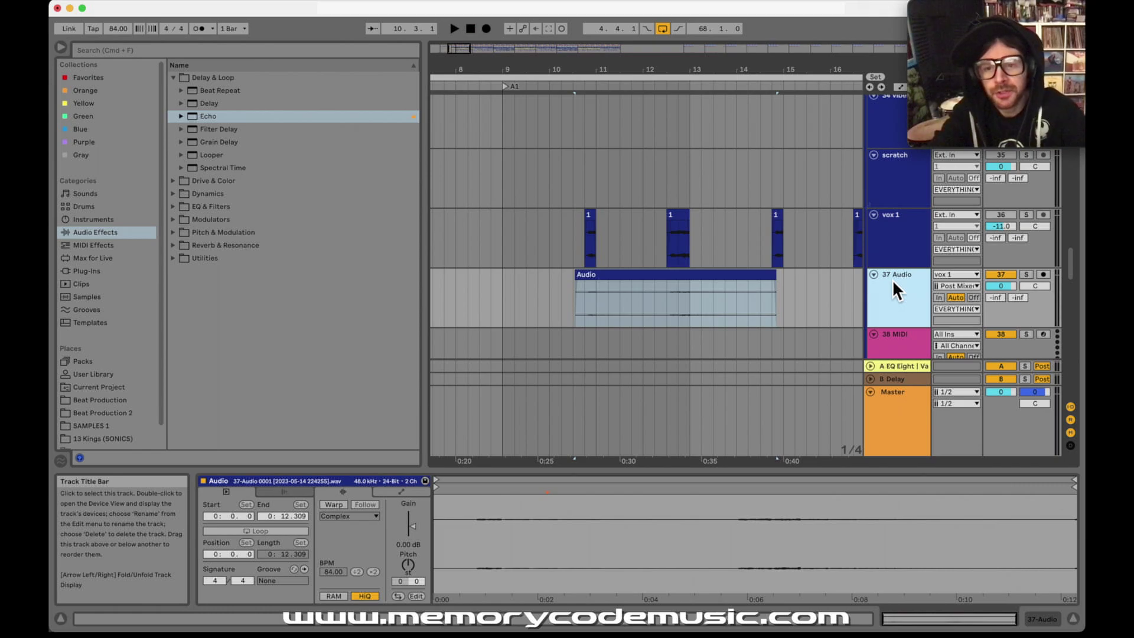
{"action": "key", "text": "super+t"}
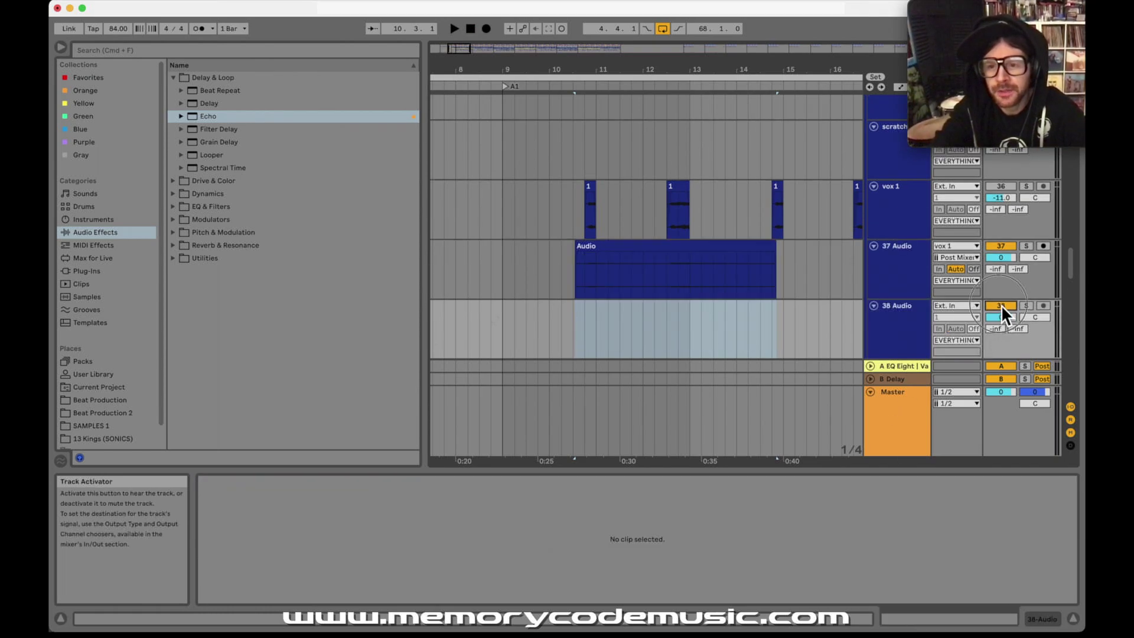
{"action": "left_click", "coordinate": [917, 310]}
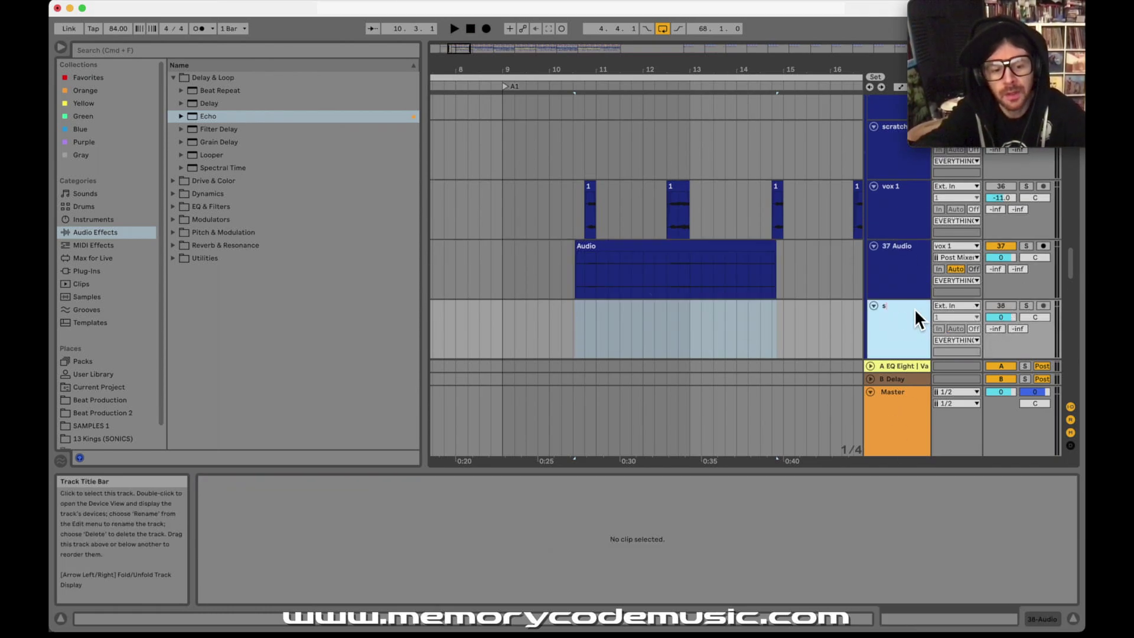
{"action": "left_click_drag", "start_coordinate": [662, 244], "coordinate": [666, 314]}
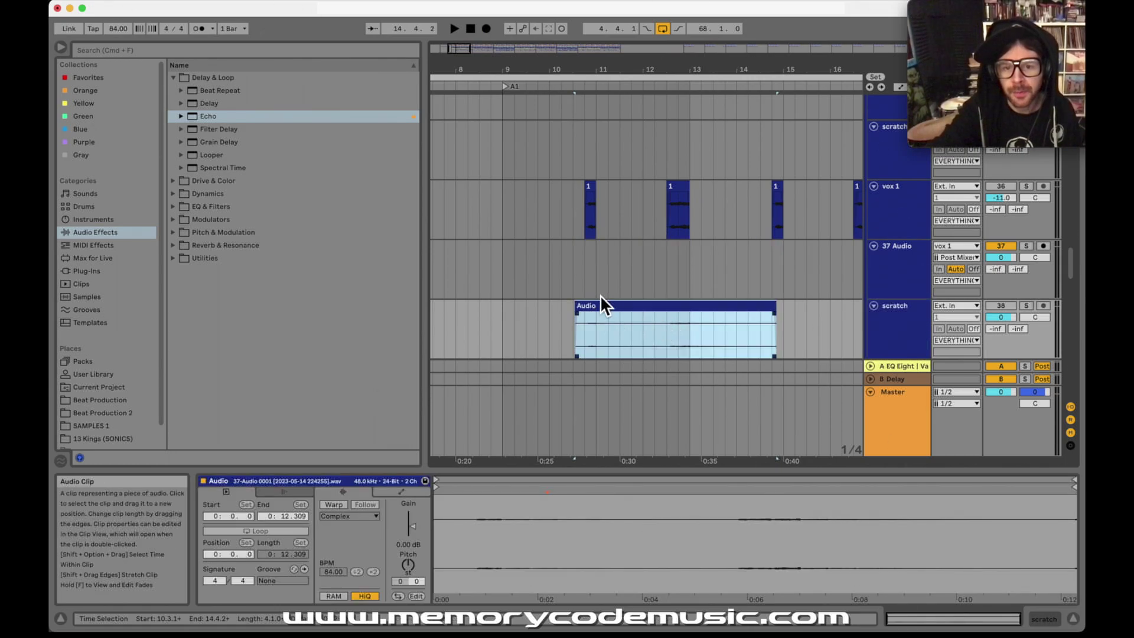
Rename the emptied track reSMPL, copy the recording's 11.1.1 to 12.1.1 section onto it, and play it from 10.1.1.
{"action": "left_click_drag", "start_coordinate": [601, 264], "coordinate": [638, 263]}
{"action": "mouse_move", "coordinate": [597, 71]}
{"action": "left_mouse_down"}
{"action": "mouse_move", "coordinate": [598, 88]}
{"action": "mouse_move", "coordinate": [610, 71]}
{"action": "left_mouse_up"}
{"action": "left_click", "coordinate": [904, 253]}
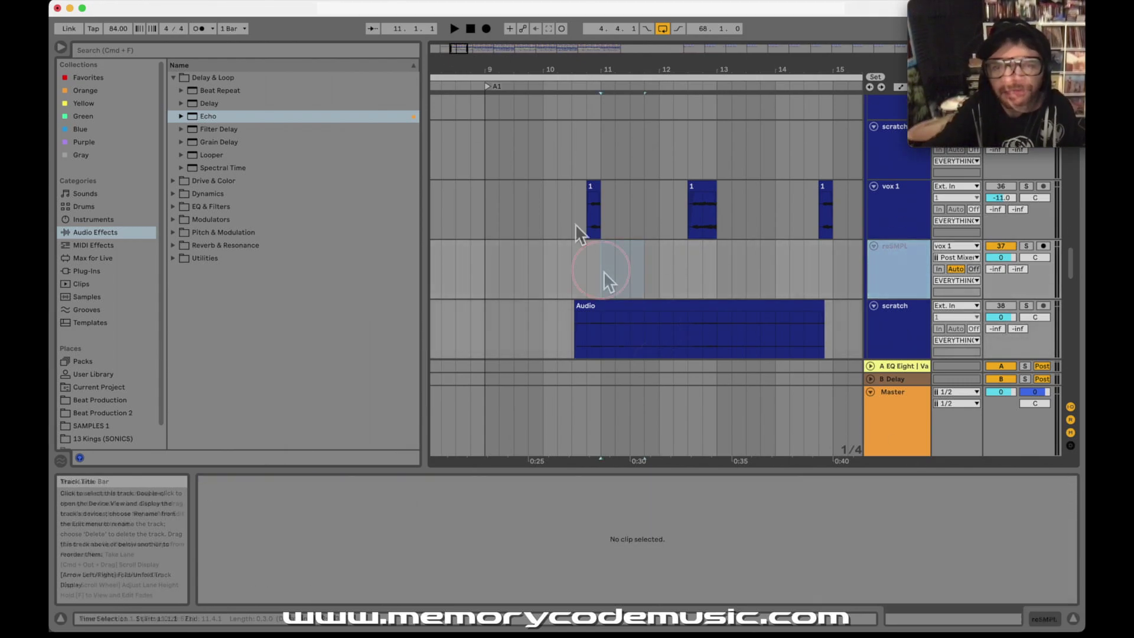
{"action": "key", "text": "super+v"}
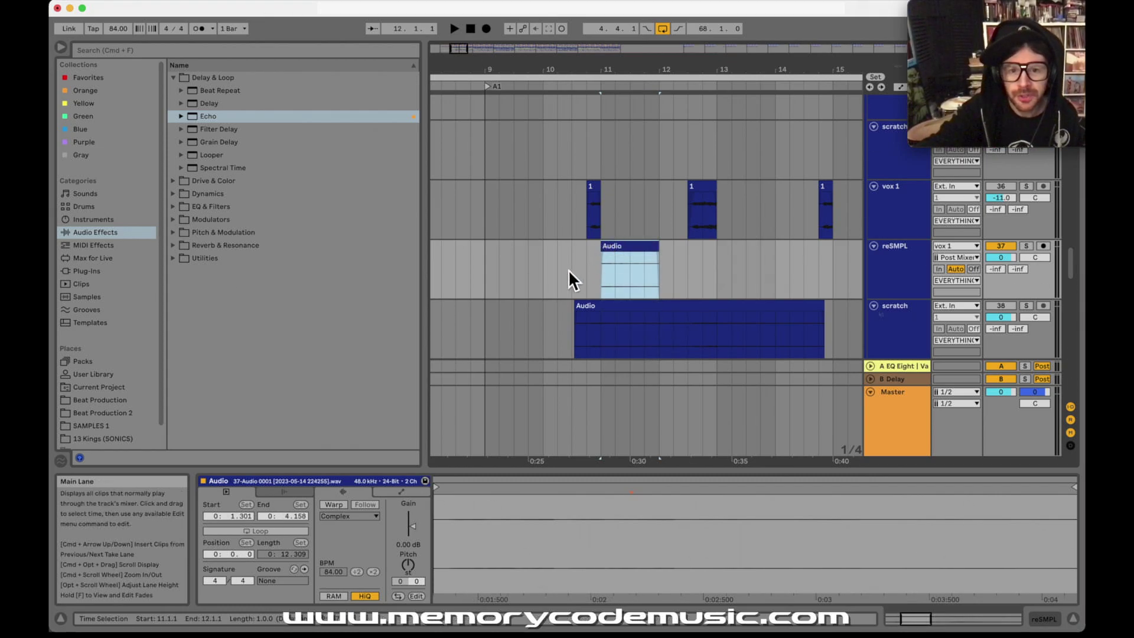
{"action": "left_click", "coordinate": [552, 275]}
{"action": "key", "text": "space"}
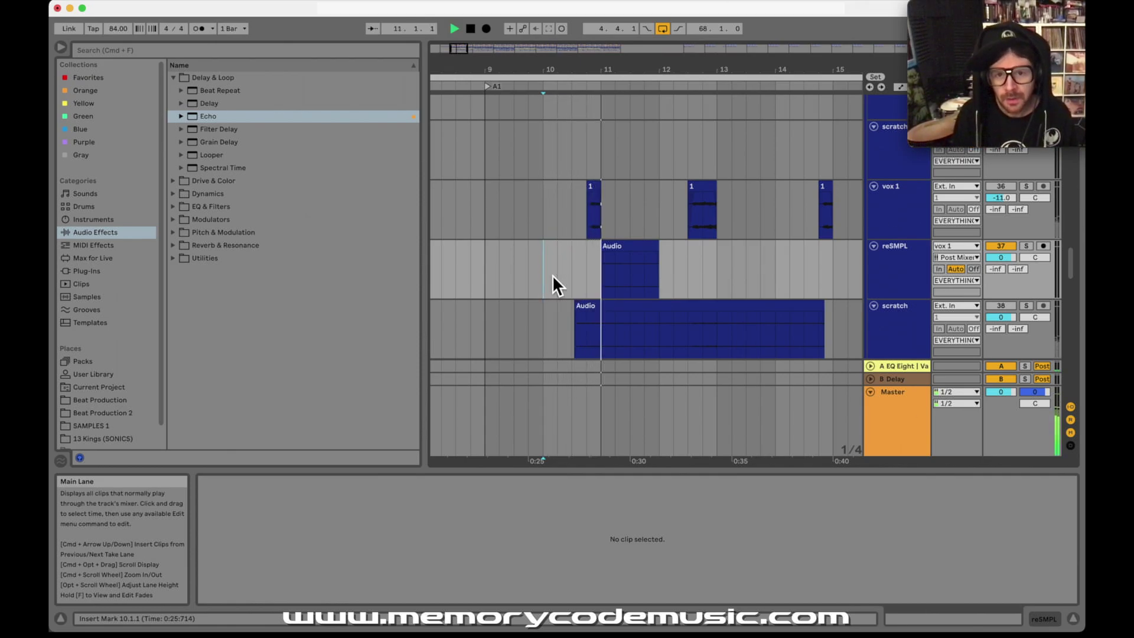
{"action": "key", "text": "space"}
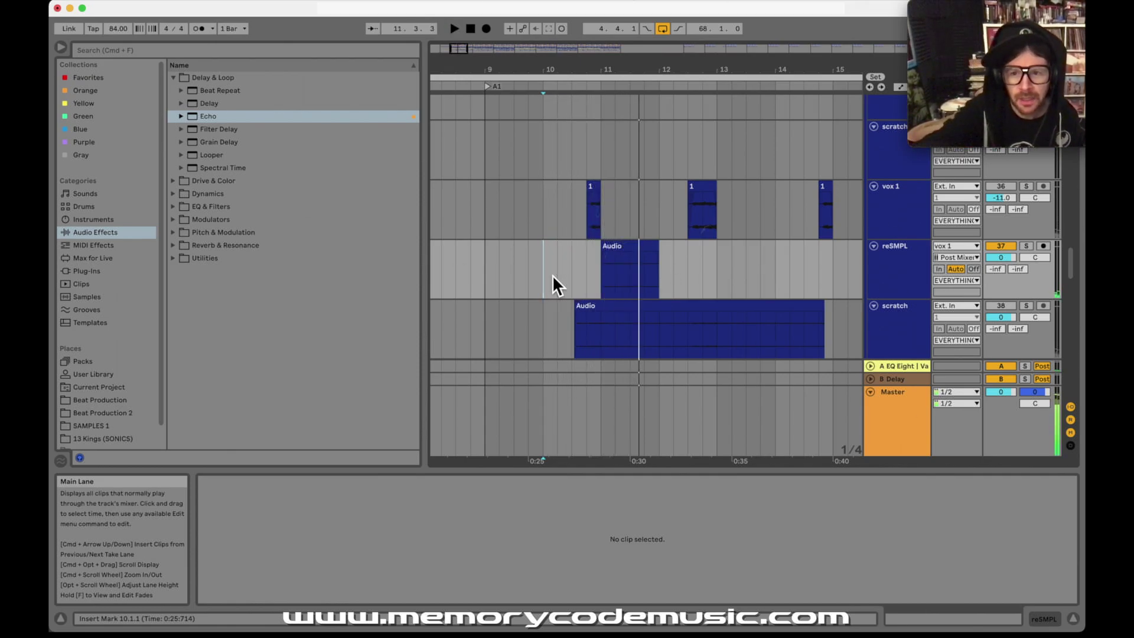
Move the echo clip on reSMPL to 11.2.1, set its gain to 12 dB, and play from 10.3.1.
{"action": "mouse_move", "coordinate": [612, 240]}
{"action": "left_mouse_down"}
{"action": "mouse_move", "coordinate": [630, 251]}
{"action": "mouse_move", "coordinate": [628, 242]}
{"action": "left_mouse_up"}
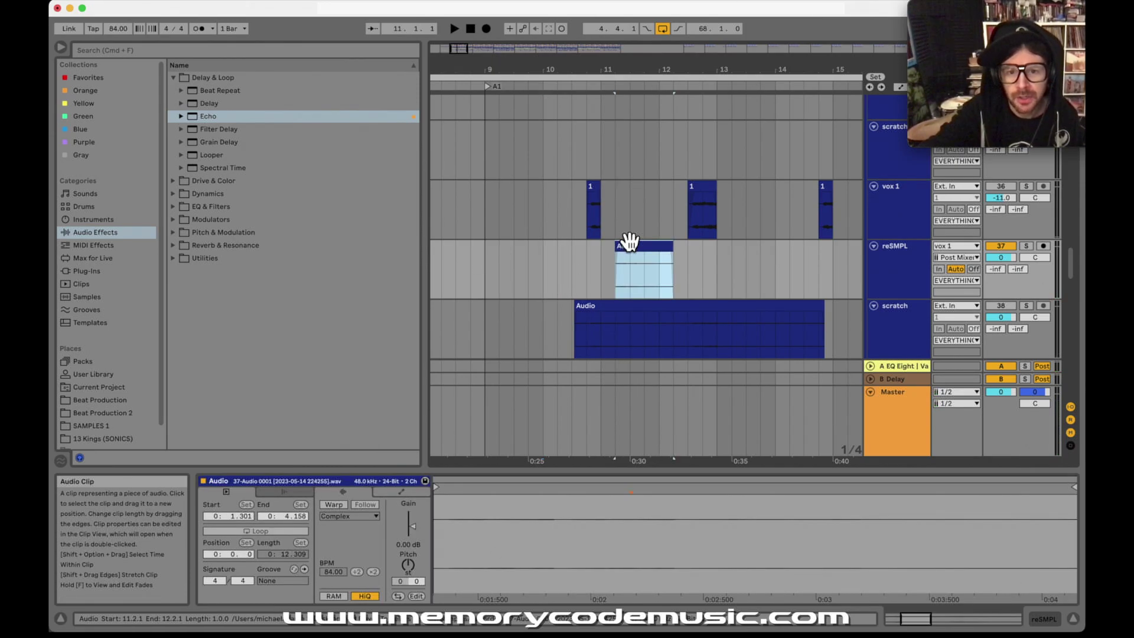
{"action": "left_click", "coordinate": [409, 545]}
{"action": "type", "text": "12"}
{"action": "key", "text": "Return"}
{"action": "key", "text": "space"}
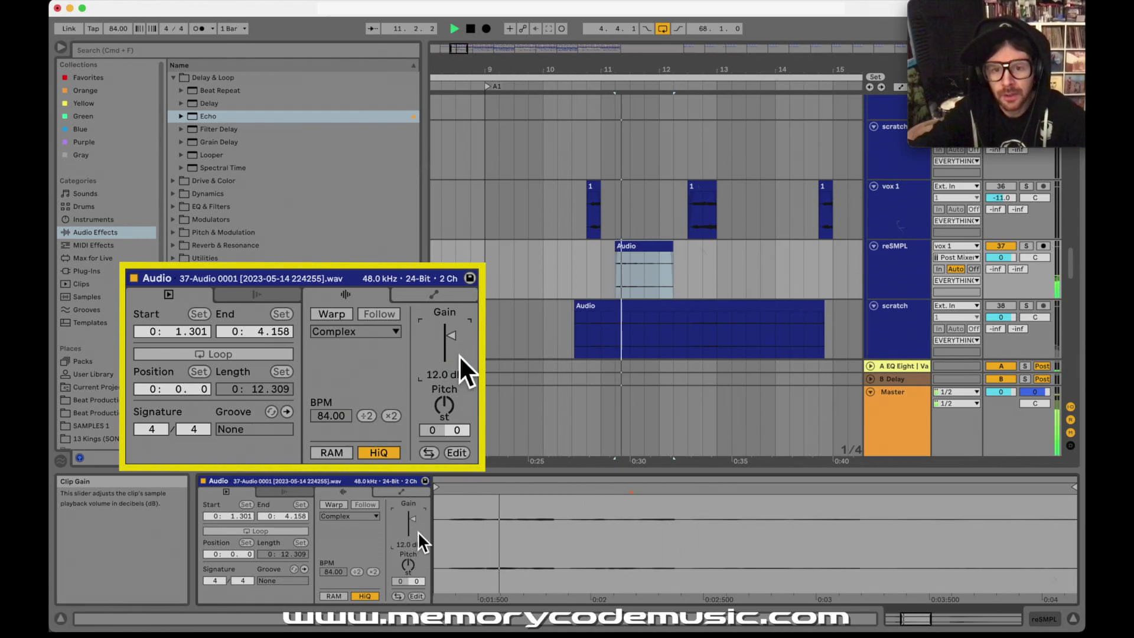
{"action": "left_click", "coordinate": [571, 267]}
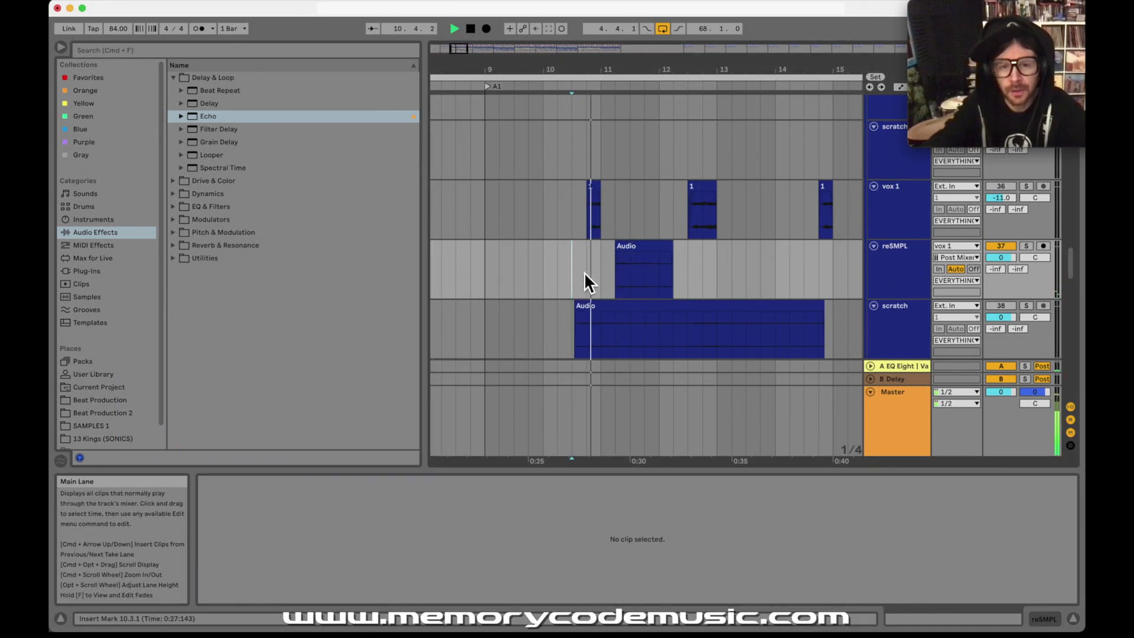
With reSMPL soloed, trim the first two beats off the echo clip, move its start back to 11.2.1, and unsolo the track.
{"action": "left_click", "coordinate": [1027, 247]}
{"action": "key", "text": "space"}
{"action": "left_click", "coordinate": [622, 247]}
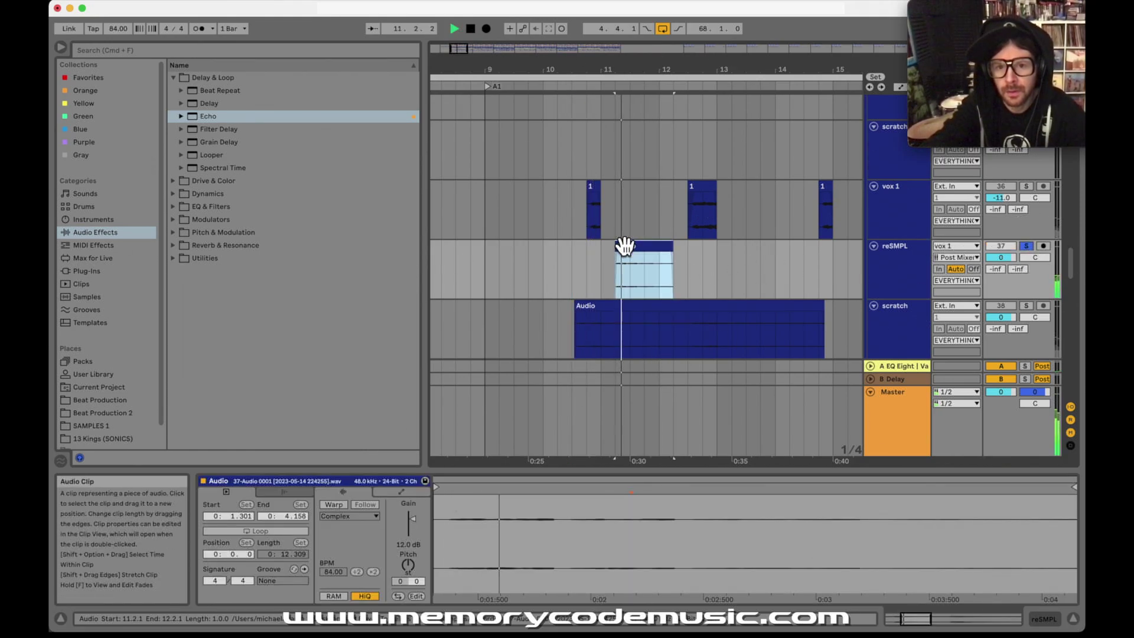
{"action": "mouse_move", "coordinate": [624, 249]}
{"action": "left_mouse_down"}
{"action": "mouse_move", "coordinate": [653, 245]}
{"action": "mouse_move", "coordinate": [622, 247]}
{"action": "left_mouse_up"}
{"action": "left_click", "coordinate": [598, 266]}
{"action": "left_click", "coordinate": [1026, 245]}
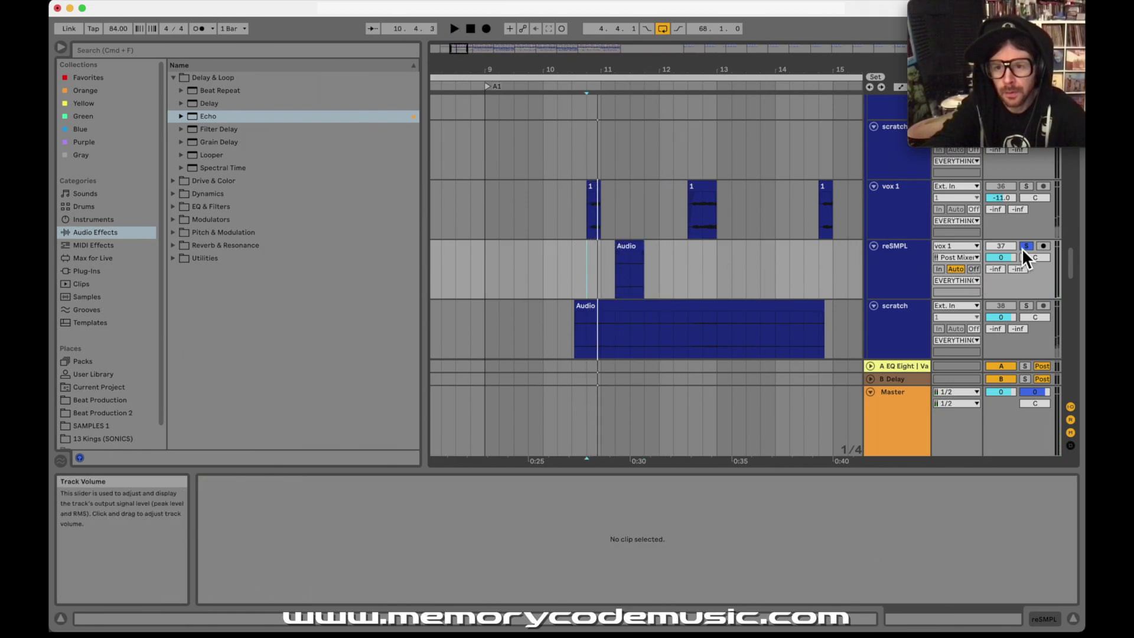
Extend the echo clip's end to 12.2.1, give it a short fade-in, and play from 12.2.1.
{"action": "mouse_move", "coordinate": [644, 248]}
{"action": "left_mouse_down"}
{"action": "mouse_move", "coordinate": [674, 248]}
{"action": "mouse_move", "coordinate": [628, 255]}
{"action": "left_mouse_up"}
{"action": "key", "text": "space"}
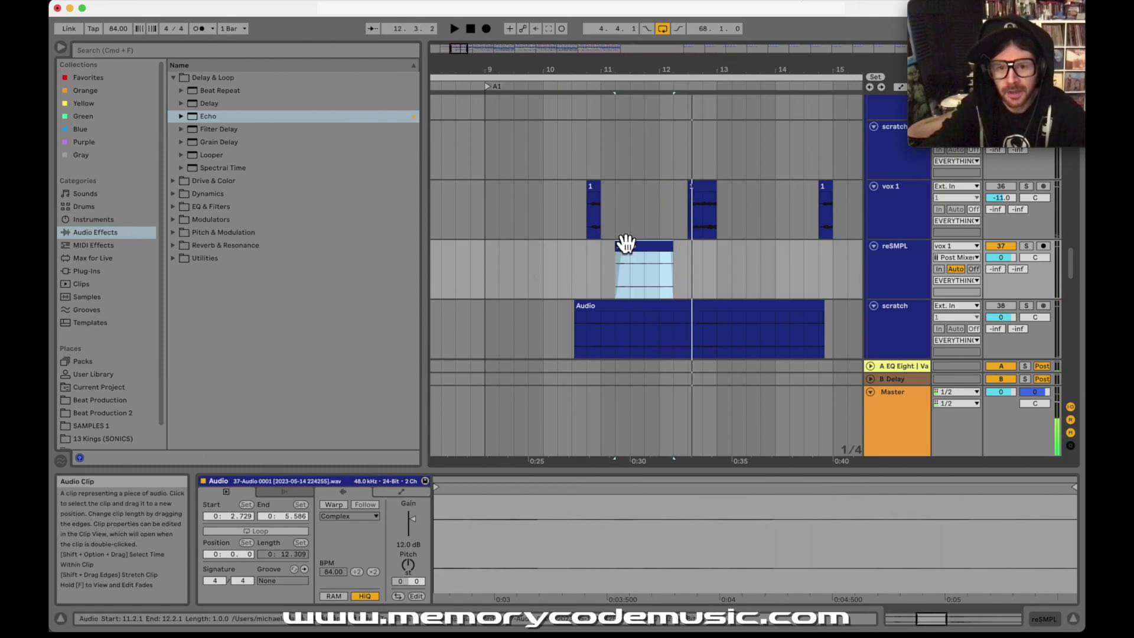
{"action": "left_click", "coordinate": [625, 257]}
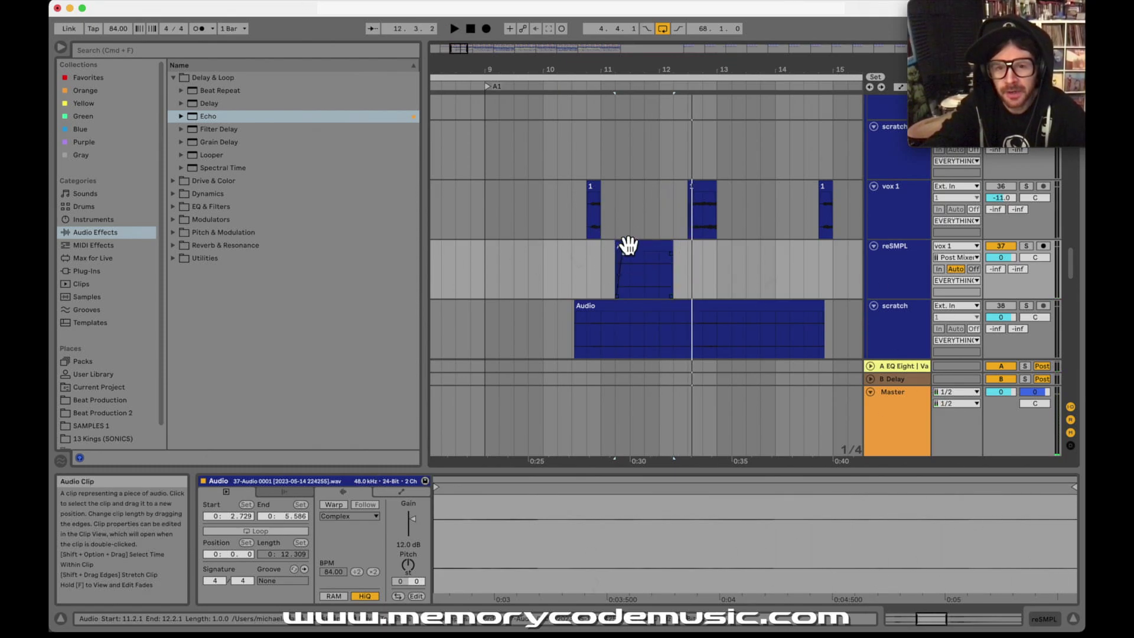
{"action": "left_click", "coordinate": [624, 254]}
{"action": "left_click", "coordinate": [653, 246]}
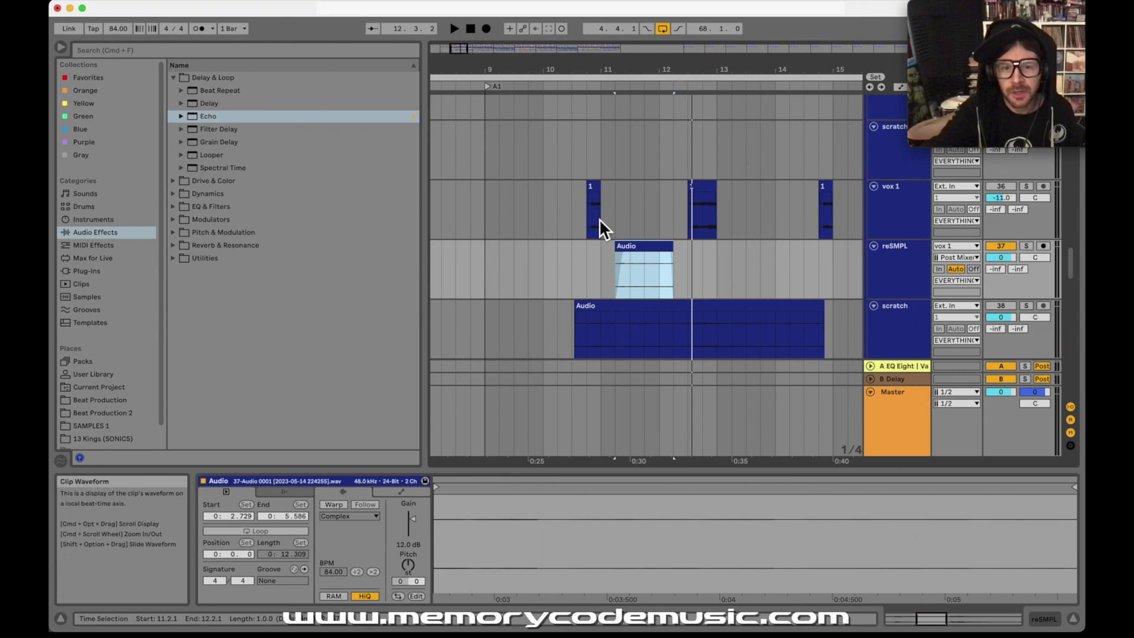
{"action": "left_click_drag", "start_coordinate": [586, 218], "coordinate": [660, 211]}
{"action": "left_click", "coordinate": [640, 245]}
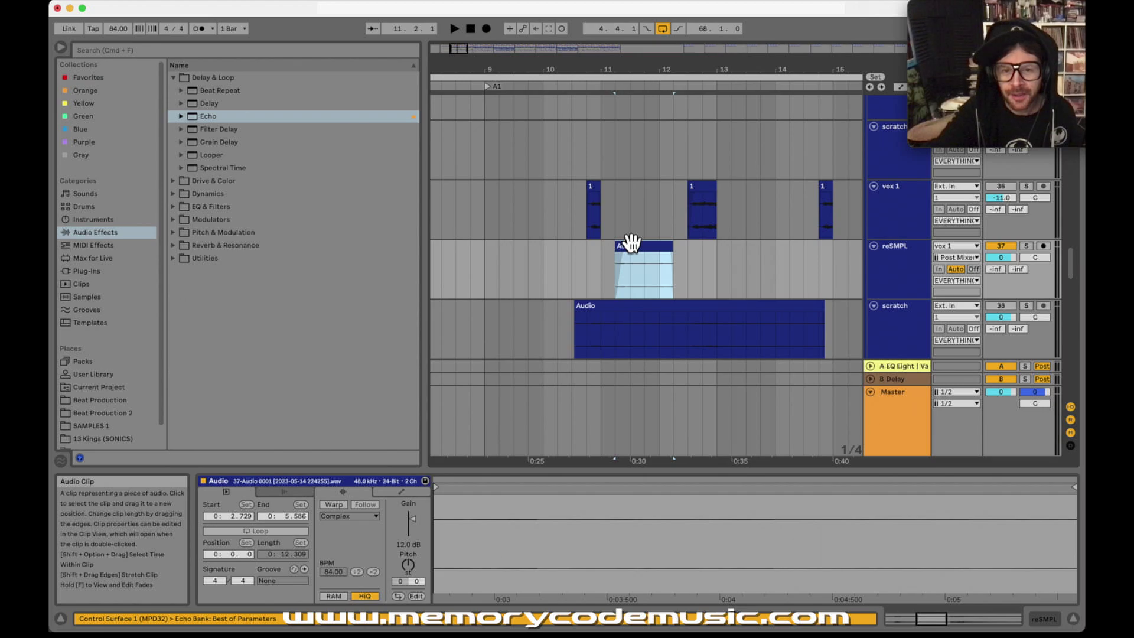
{"action": "left_click", "coordinate": [677, 271]}
{"action": "key", "text": "space"}
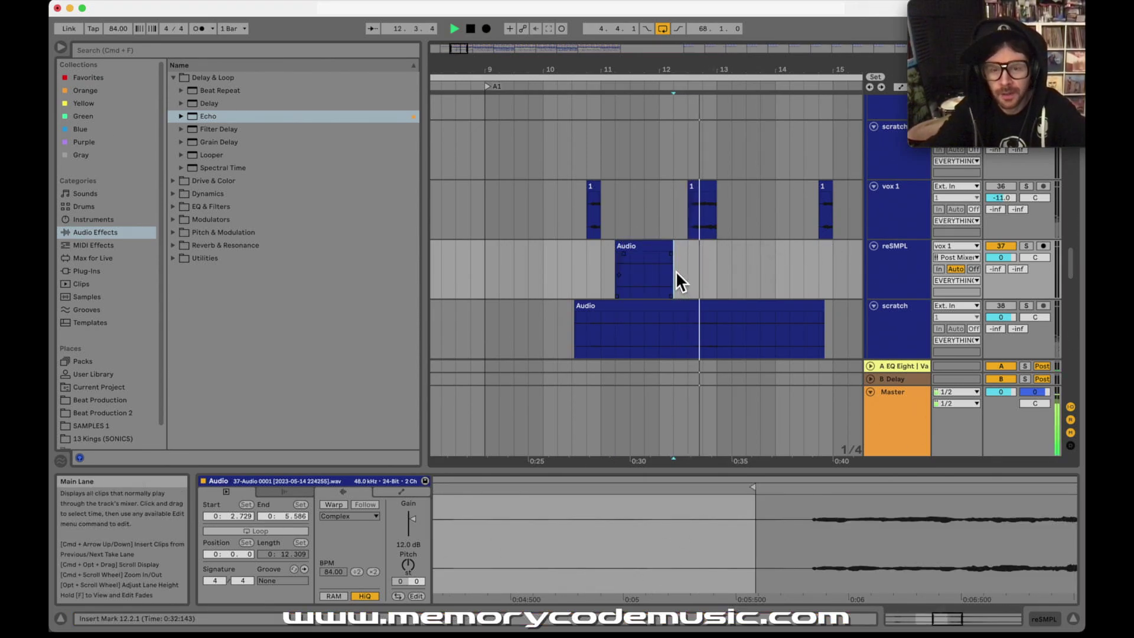
{"action": "key", "text": "space"}
Copy the second vox 1 clip onto reSMPL at 12.3.1, and a one-bar echo slice from scratch to 13.2.1.
{"action": "left_click", "coordinate": [701, 186]}
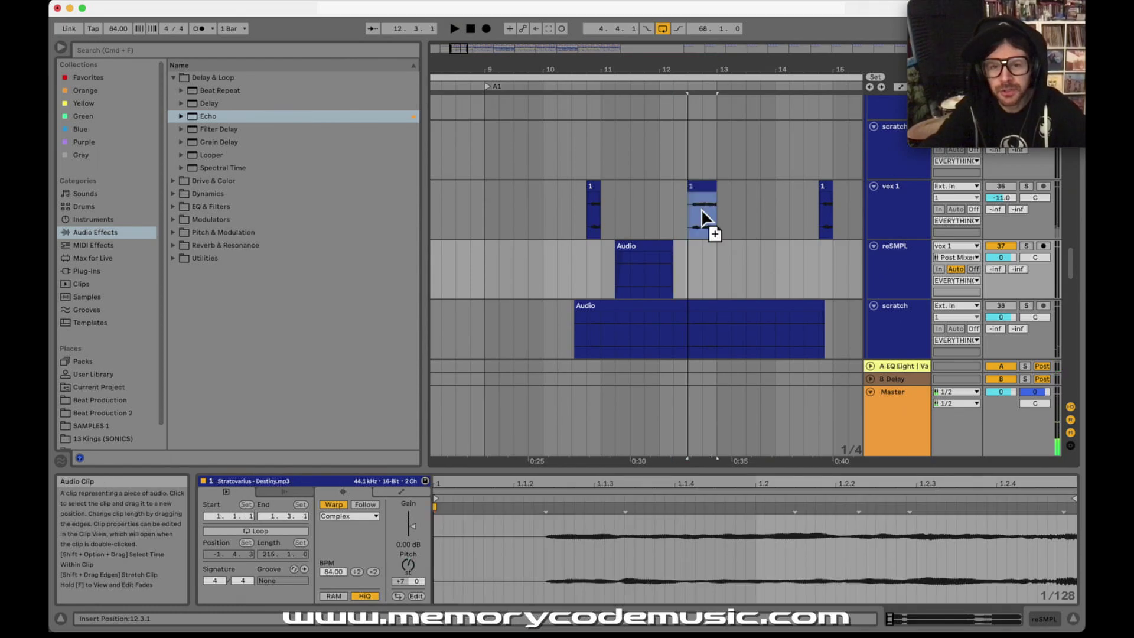
{"action": "left_click_drag", "start_coordinate": [701, 247], "coordinate": [700, 248]}
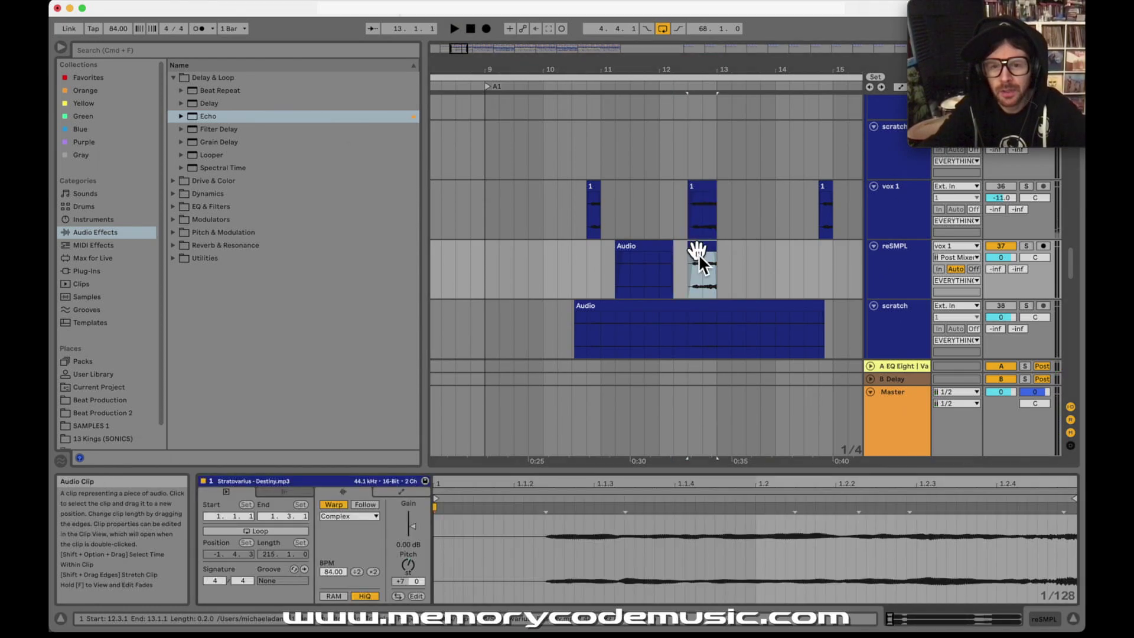
{"action": "left_click", "coordinate": [646, 246]}
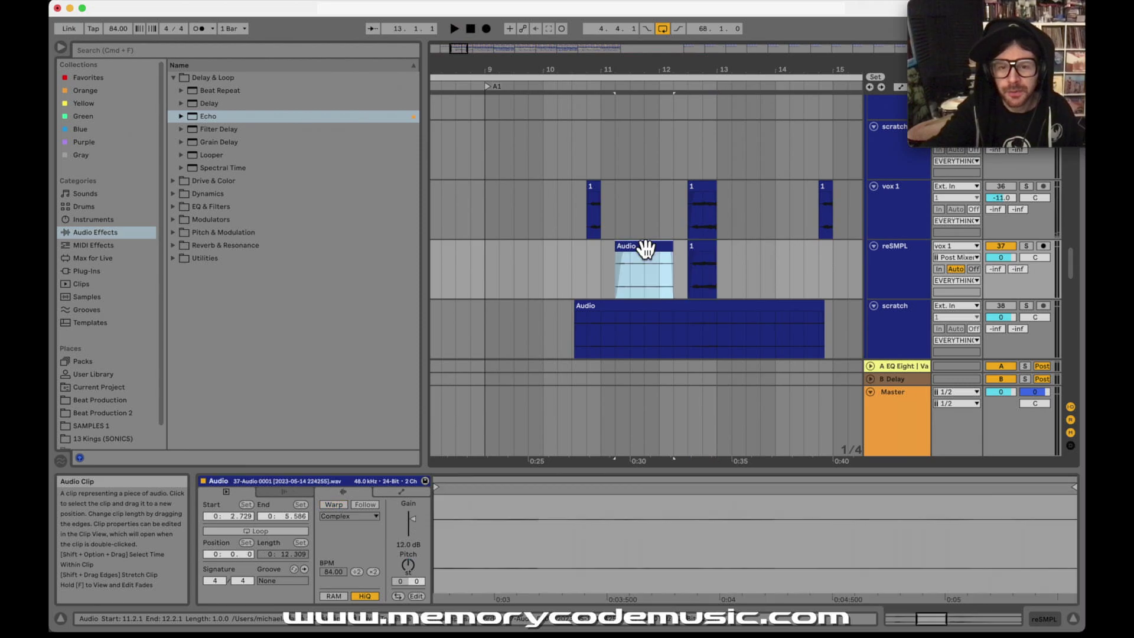
{"action": "left_click", "coordinate": [701, 247]}
{"action": "left_click_drag", "start_coordinate": [722, 339], "coordinate": [768, 272]}
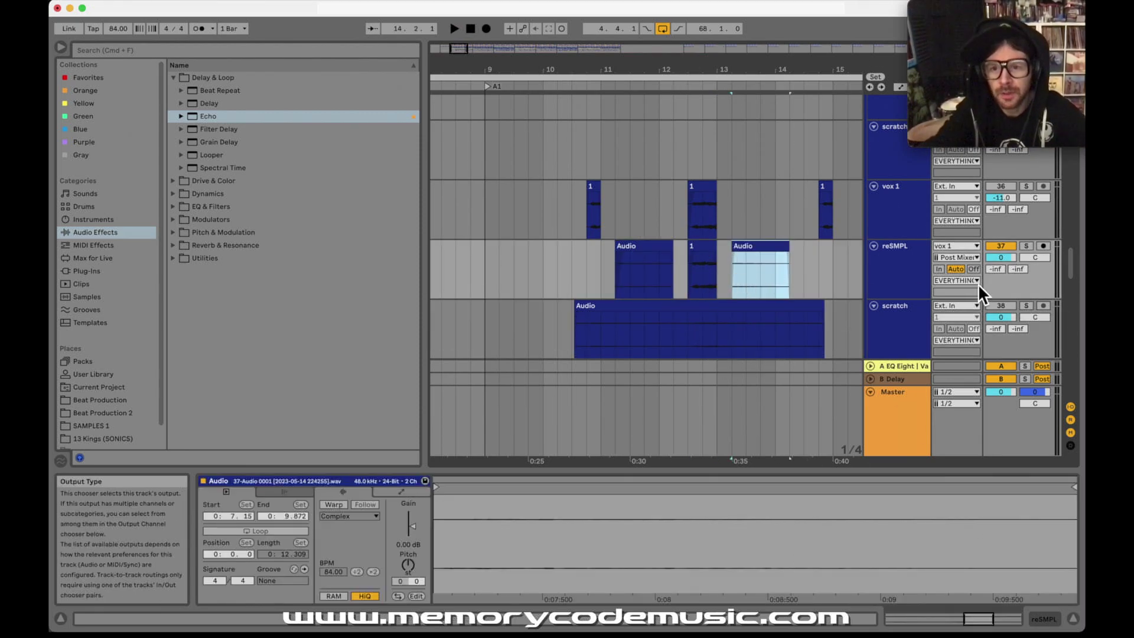
With reSMPL soloed, trim the start of the second echo clip, keep it at 13.2.1, and extend its end to 14.4.1.
{"action": "left_click", "coordinate": [1027, 246]}
{"action": "key", "text": "space"}
{"action": "left_click", "coordinate": [760, 247]}
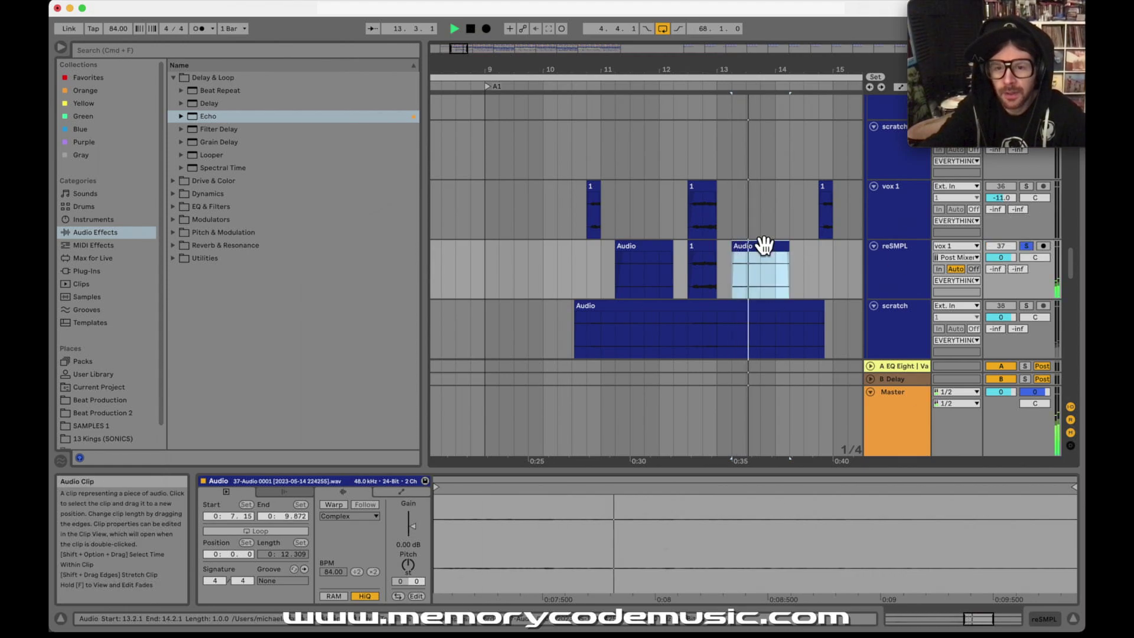
{"action": "left_click_drag", "start_coordinate": [743, 250], "coordinate": [758, 251]}
{"action": "left_click", "coordinate": [698, 267]}
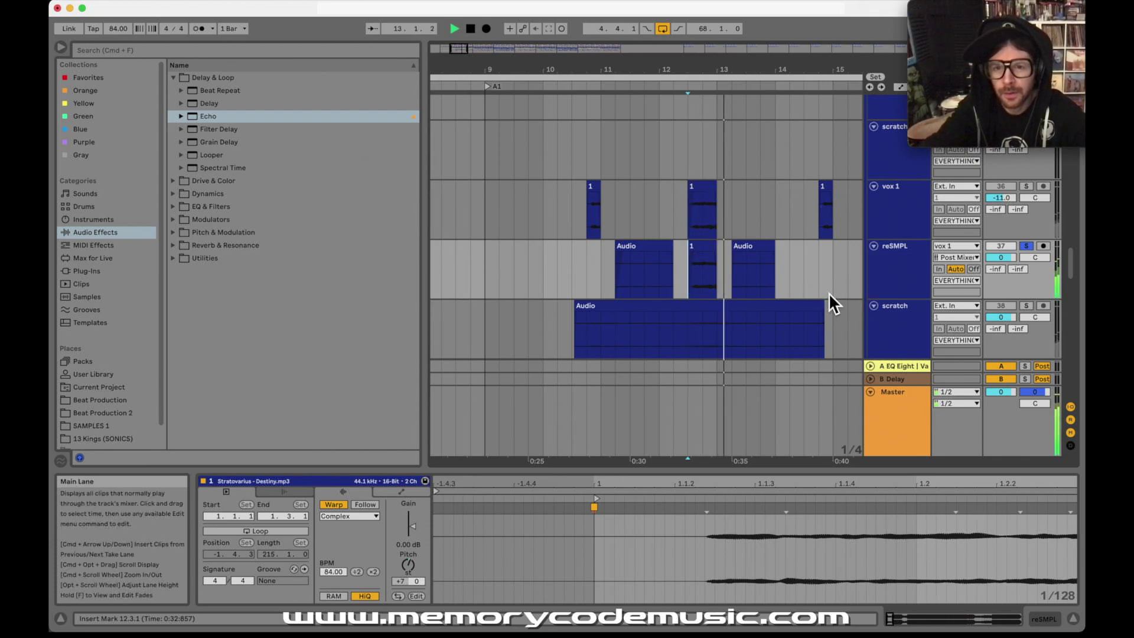
{"action": "left_click_drag", "start_coordinate": [773, 251], "coordinate": [817, 249]}
{"action": "key", "text": "space"}
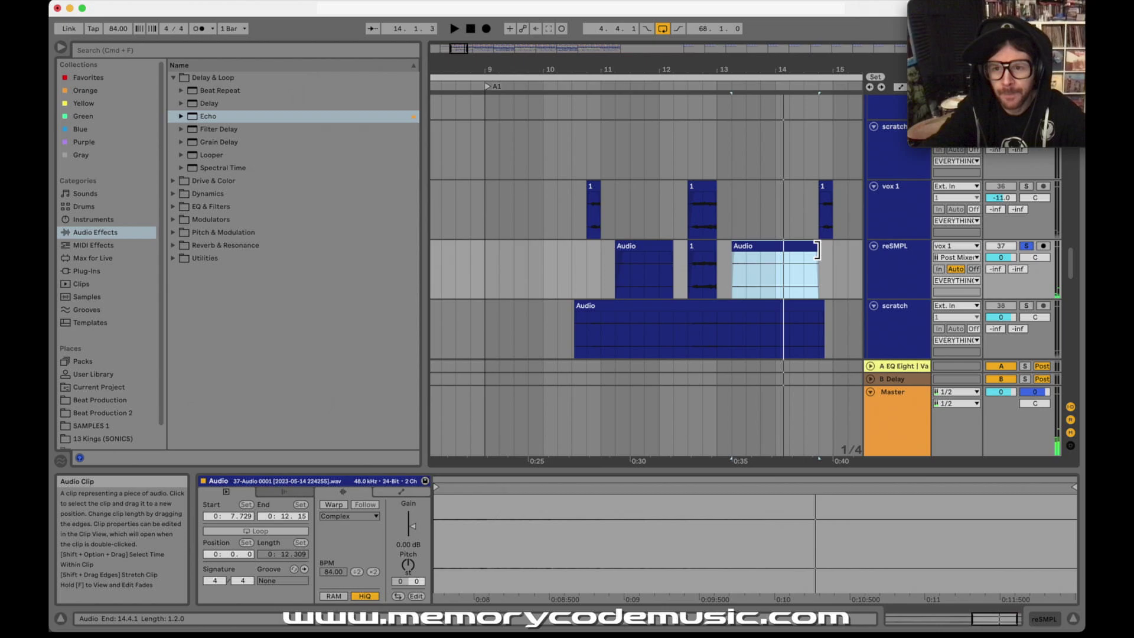
Set the reSMPL track volume to -12 and the second echo clip's gain to 12 dB, and play the clip.
{"action": "left_click", "coordinate": [1002, 258]}
{"action": "type", "text": "-12"}
{"action": "key", "text": "Return"}
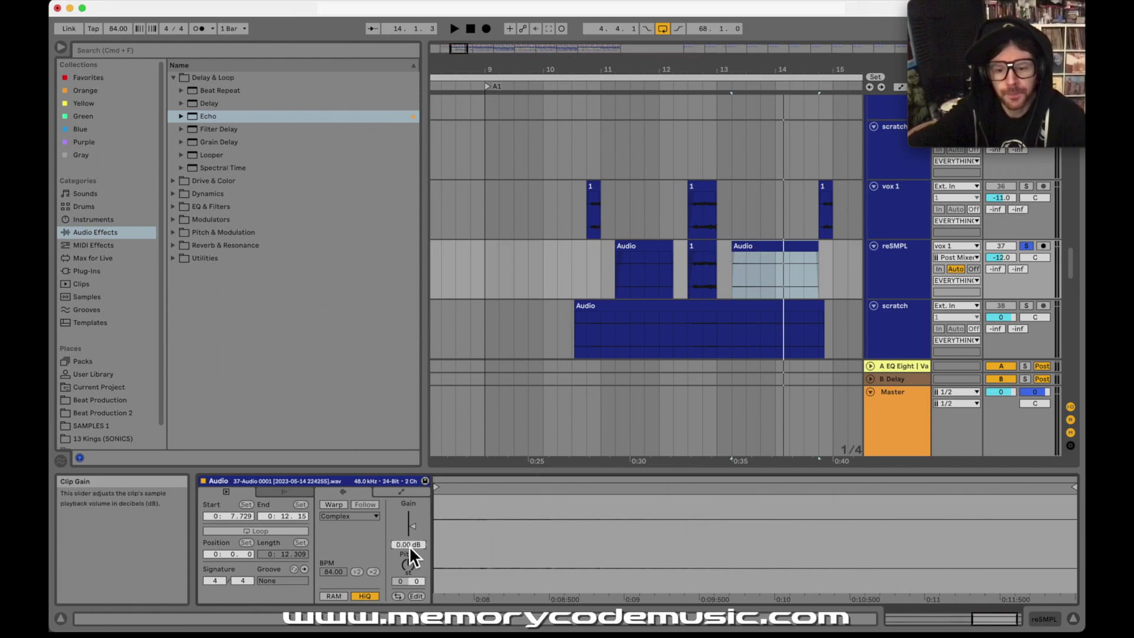
{"action": "left_click_drag", "start_coordinate": [409, 544], "coordinate": [410, 544]}
{"action": "key", "text": "space"}
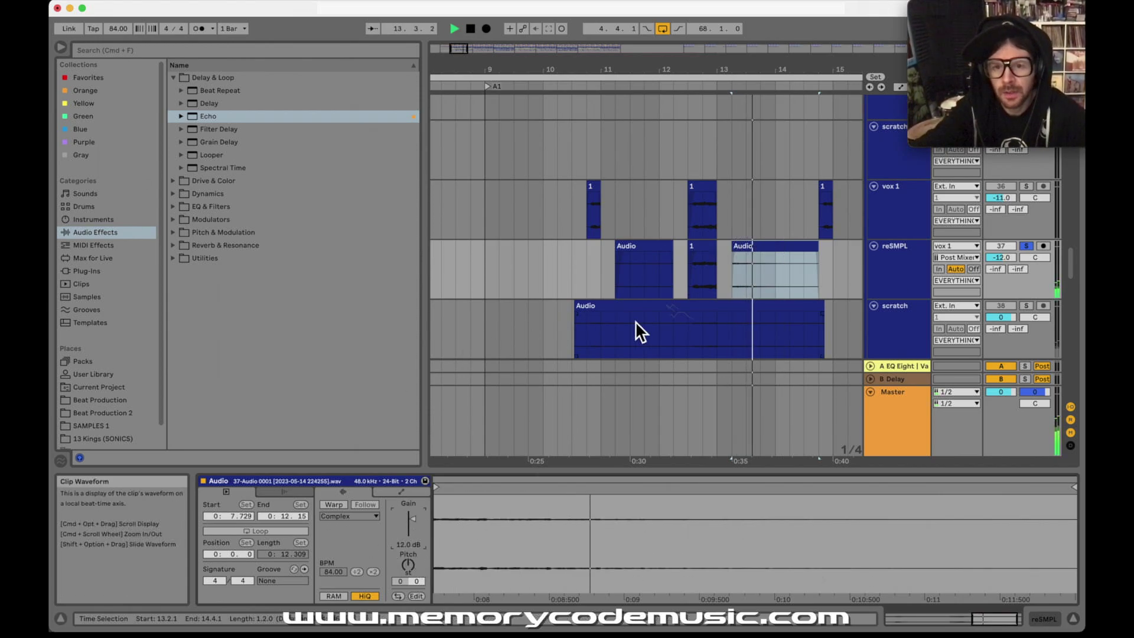
{"action": "key", "text": "space"}
Give the second echo clip a short fade-in, and turn off solo on reSMPL.
{"action": "left_click_drag", "start_coordinate": [735, 257], "coordinate": [749, 255]}
{"action": "left_click", "coordinate": [620, 277]}
{"action": "left_click", "coordinate": [1027, 246]}
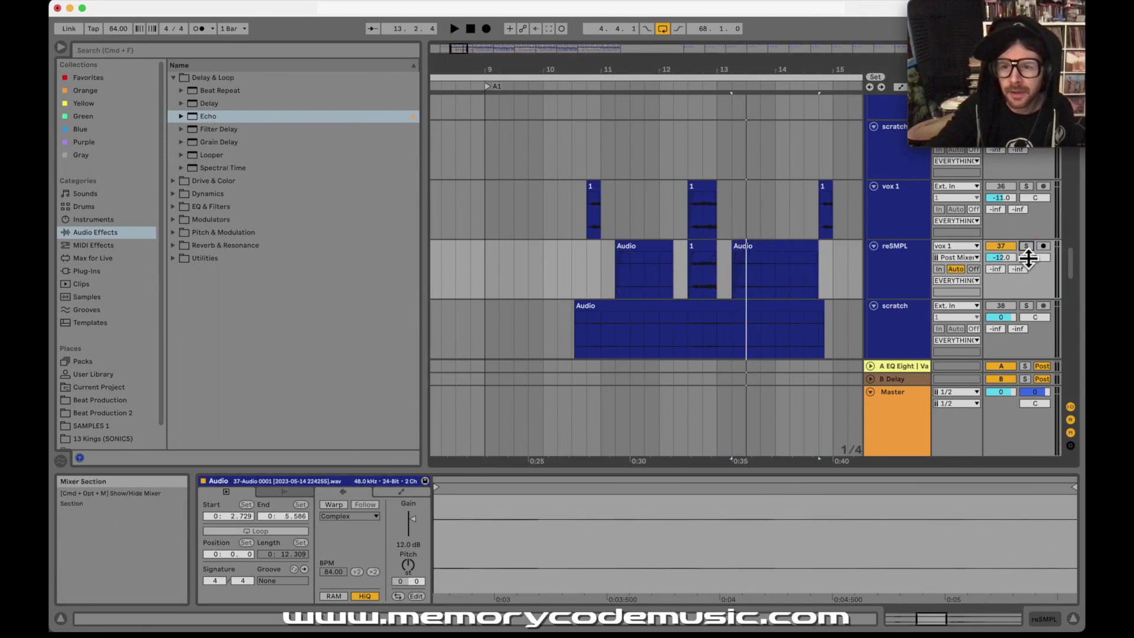
Solo reSMPL and add Echo to it with the high-pass filter at 600 Hz and dry/wet at 24%.
{"action": "left_click", "coordinate": [1026, 246]}
{"action": "left_click", "coordinate": [916, 257]}
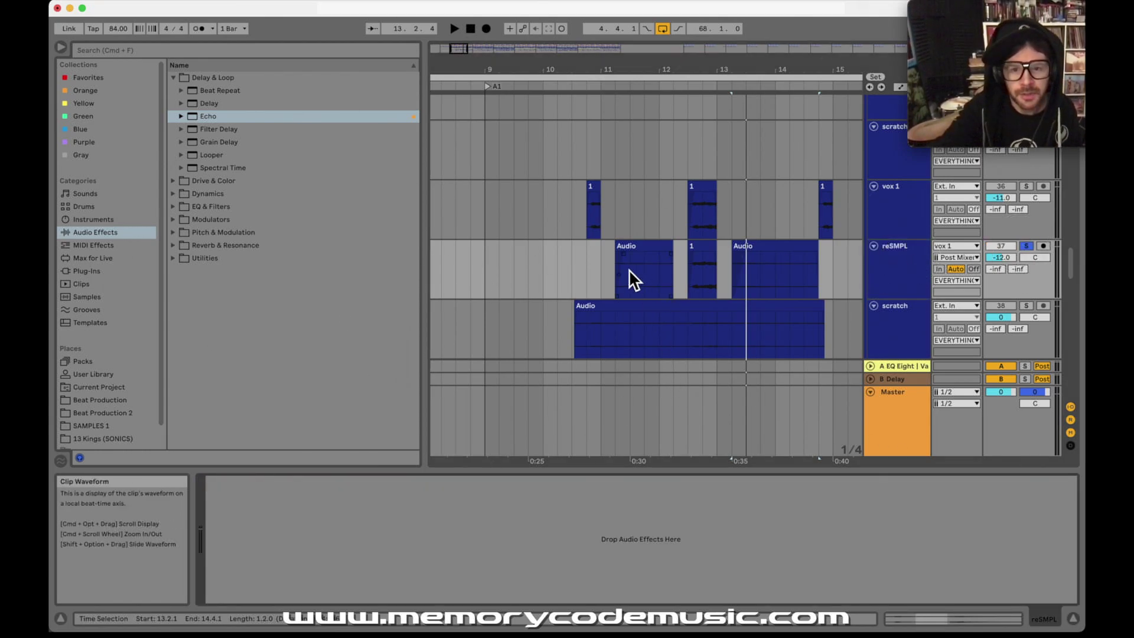
{"action": "left_click_drag", "start_coordinate": [200, 116], "coordinate": [508, 599]}
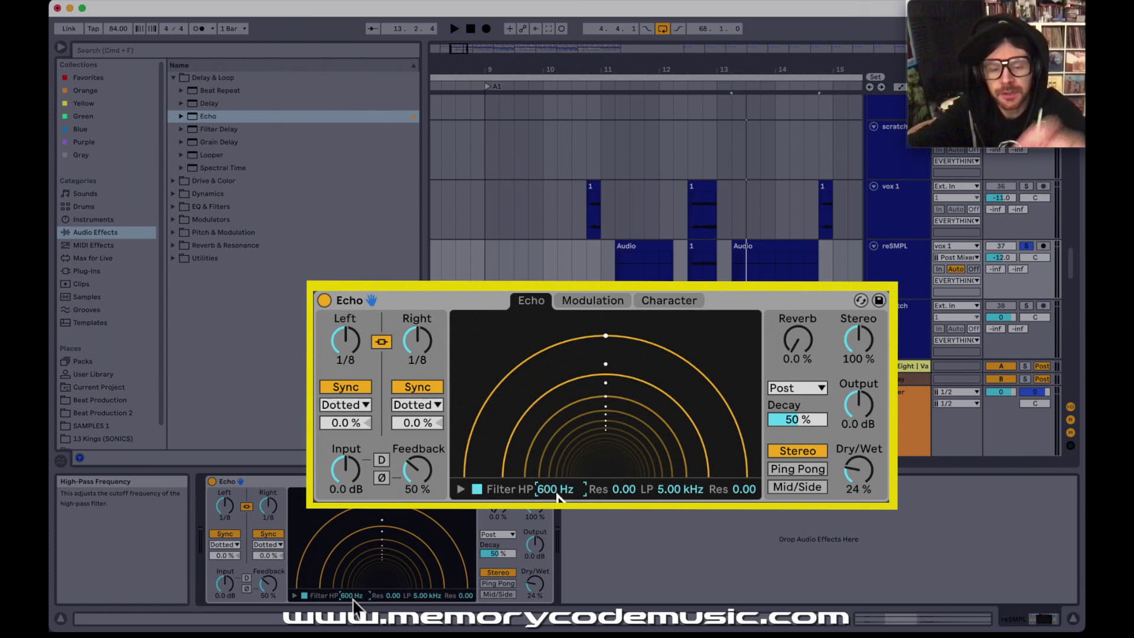
Play the first echo clip and the vocal clip on soloed reSMPL to hear them through Echo.
{"action": "left_click", "coordinate": [642, 242]}
{"action": "left_click", "coordinate": [628, 241]}
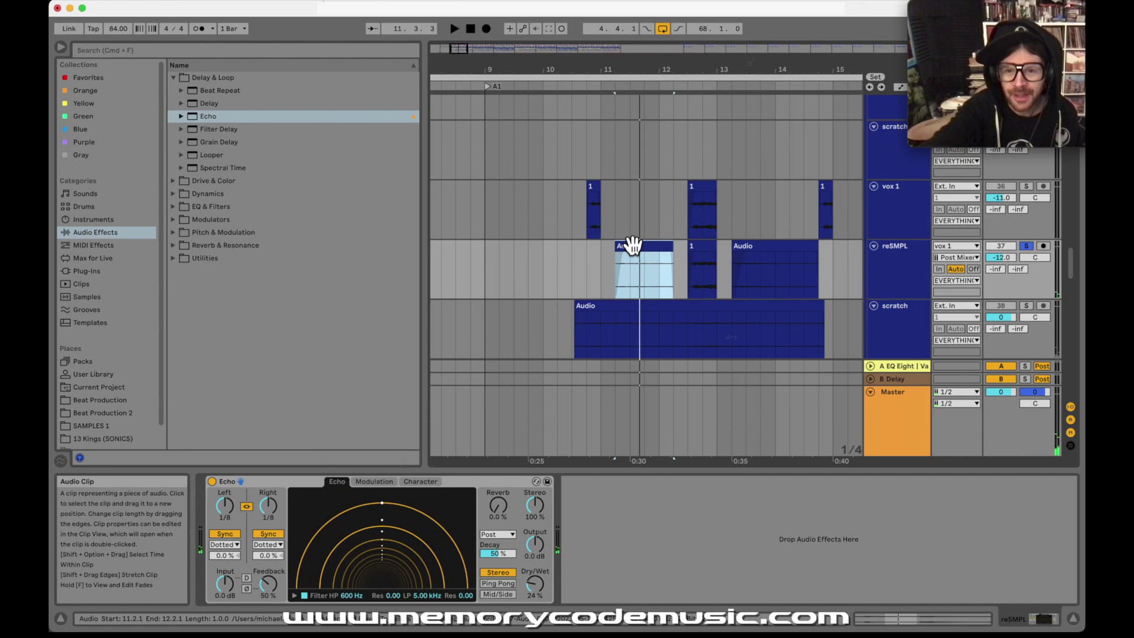
{"action": "left_click", "coordinate": [702, 249]}
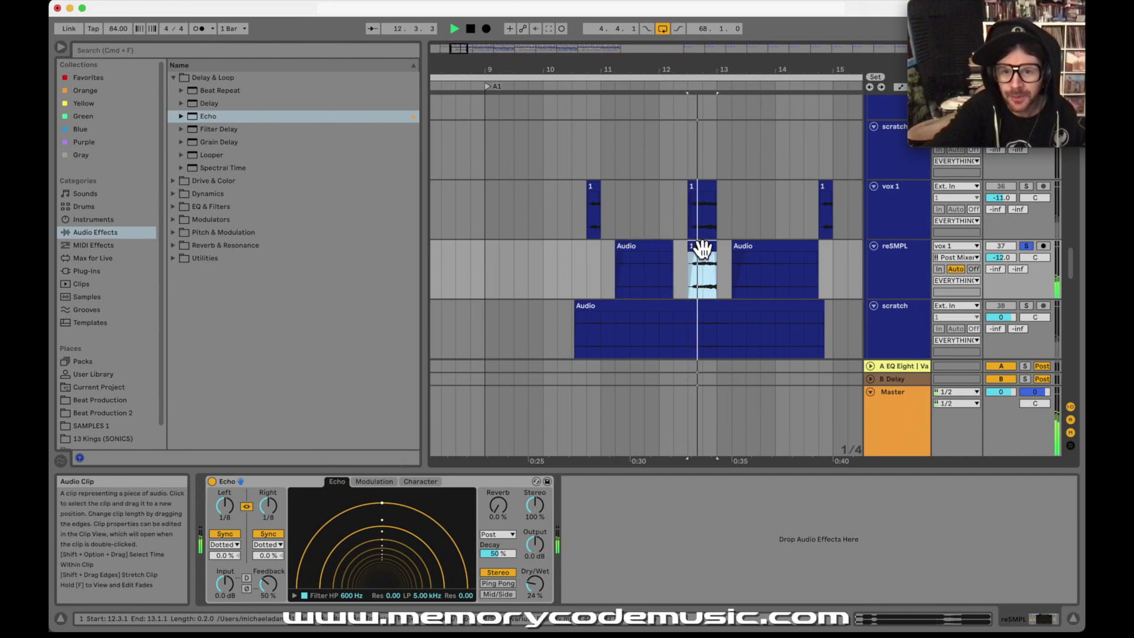
Add Glue Compressor after Echo on reSMPL, enable soft clipping, and lower the threshold to -23.8 dB during playback.
{"action": "left_click", "coordinate": [171, 194]}
{"action": "double_click", "coordinate": [228, 145]}
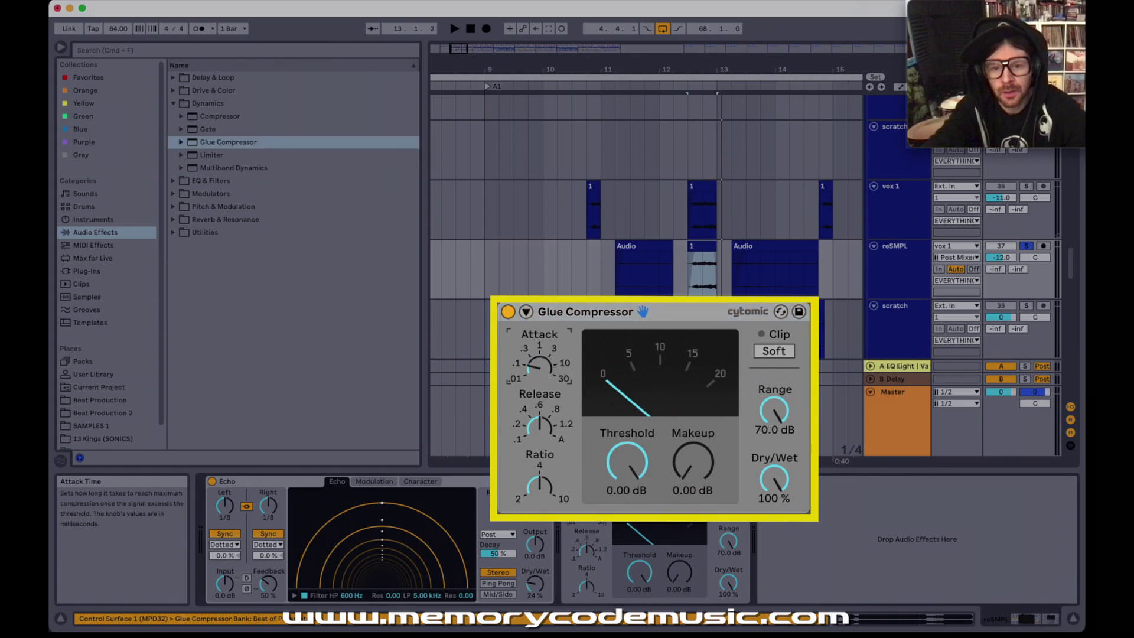
{"action": "left_click", "coordinate": [595, 517]}
{"action": "left_click", "coordinate": [760, 351]}
{"action": "left_click_drag", "start_coordinate": [627, 457], "coordinate": [628, 469]}
{"action": "key", "text": "space"}
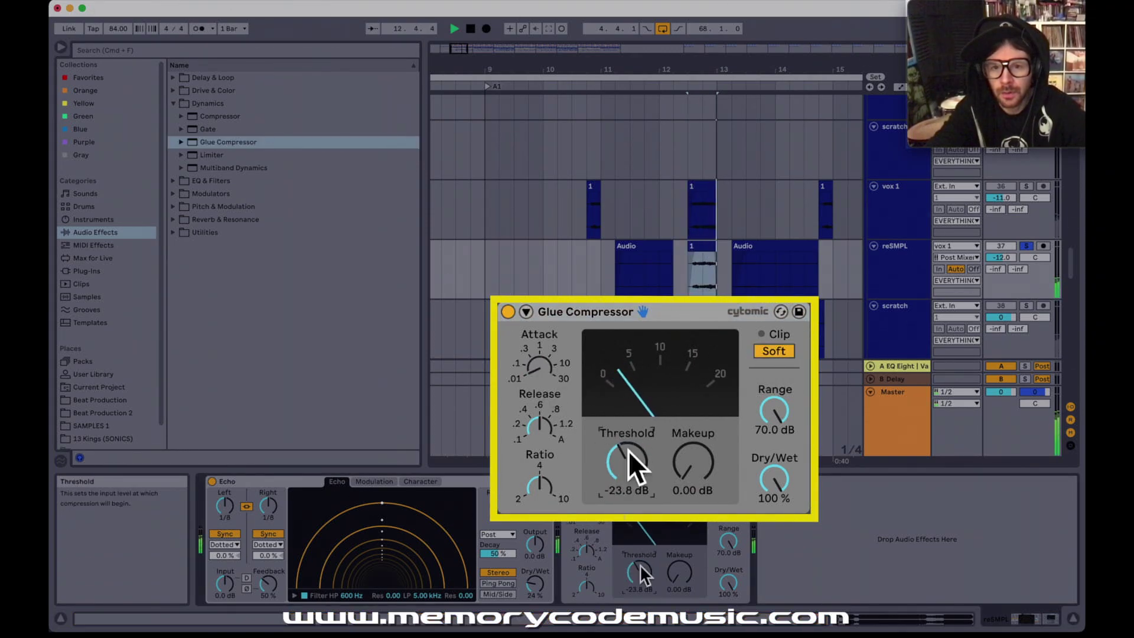
Turn off solo on reSMPL and play the arrangement from 10.1.1 to hear the echoes in the full mix.
{"action": "left_click", "coordinate": [1027, 247]}
{"action": "key", "text": "space"}
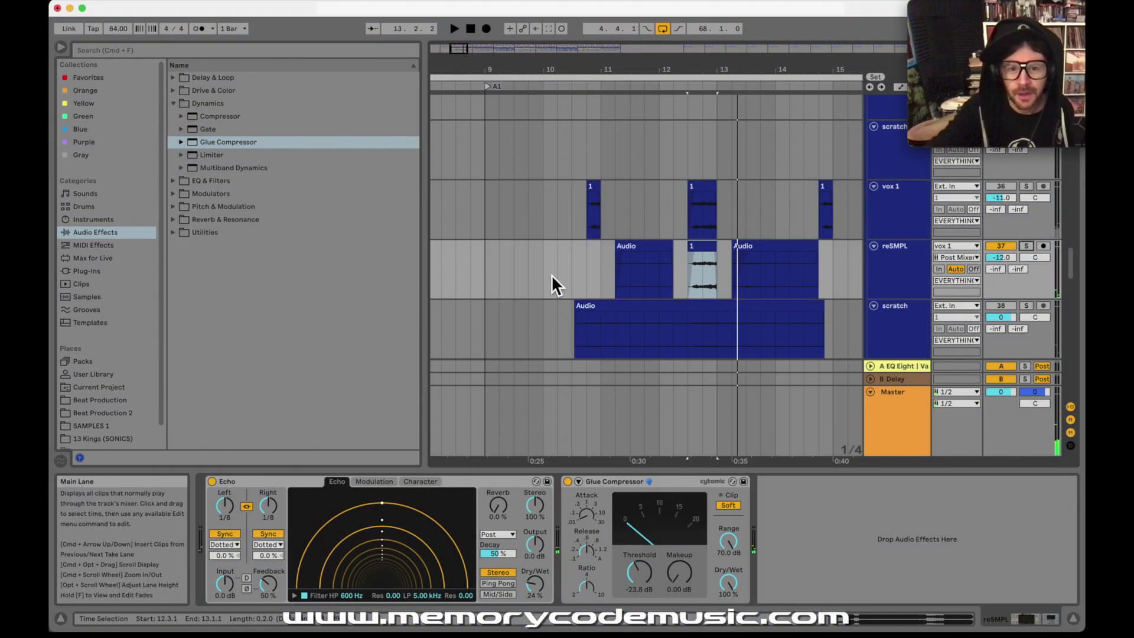
{"action": "left_click", "coordinate": [573, 272]}
{"action": "left_click", "coordinate": [549, 266]}
{"action": "key", "text": "space"}
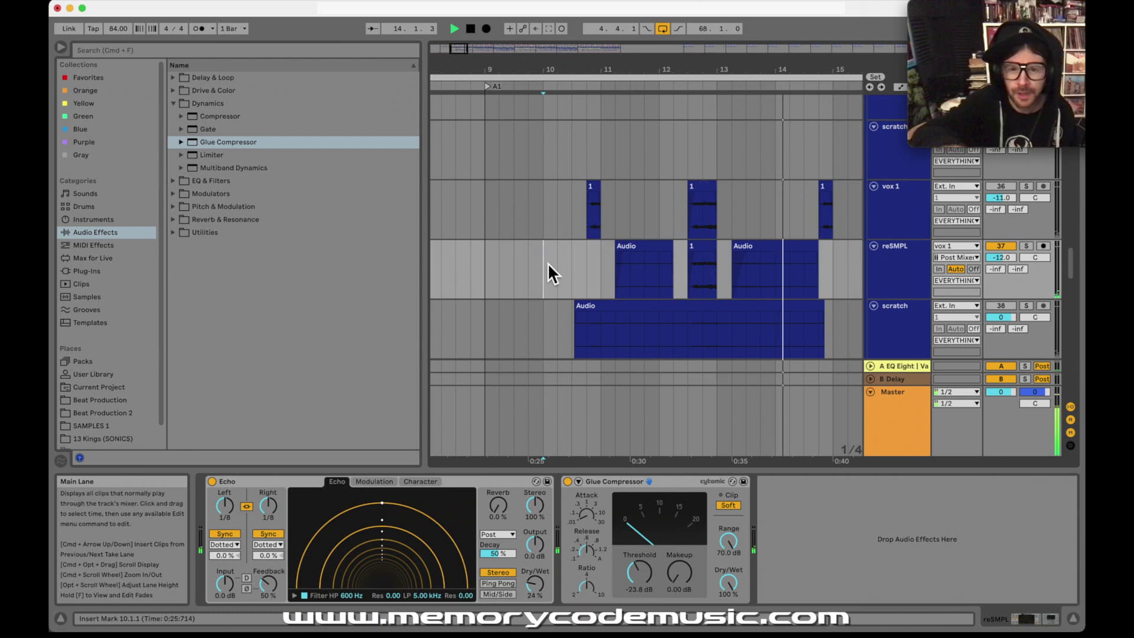
{"action": "key", "text": "space"}
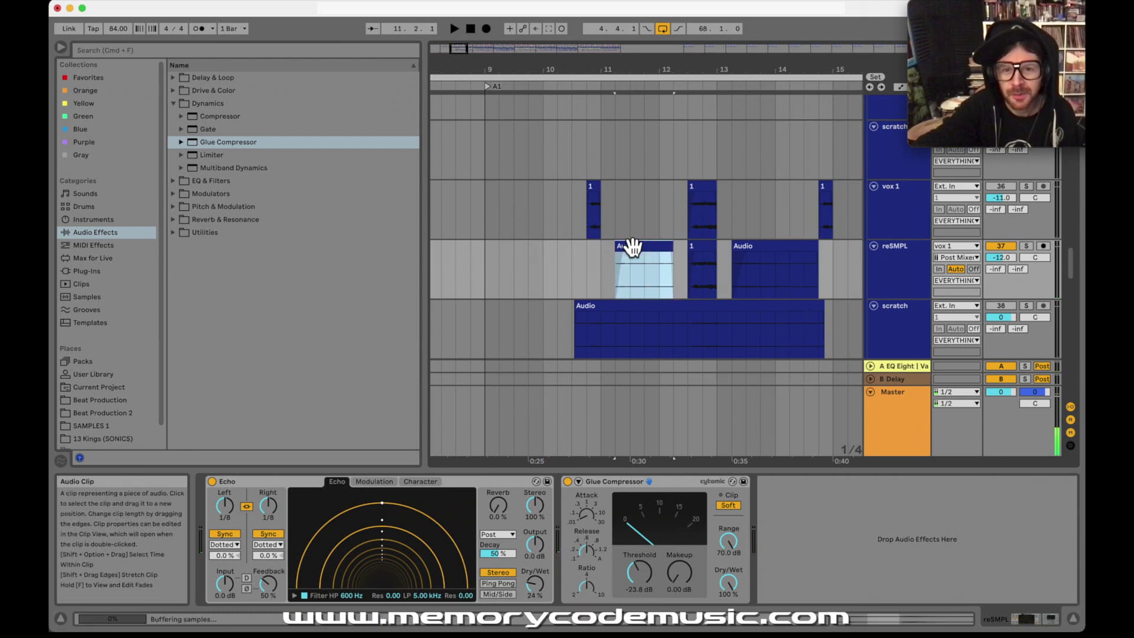
Set the gain of the first echo clip on reSMPL to 18 dB and play the arrangement from 10.4.1.
{"action": "double_click", "coordinate": [629, 248]}
{"action": "left_click", "coordinate": [406, 546]}
{"action": "type", "text": "18"}
{"action": "key", "text": "Return"}
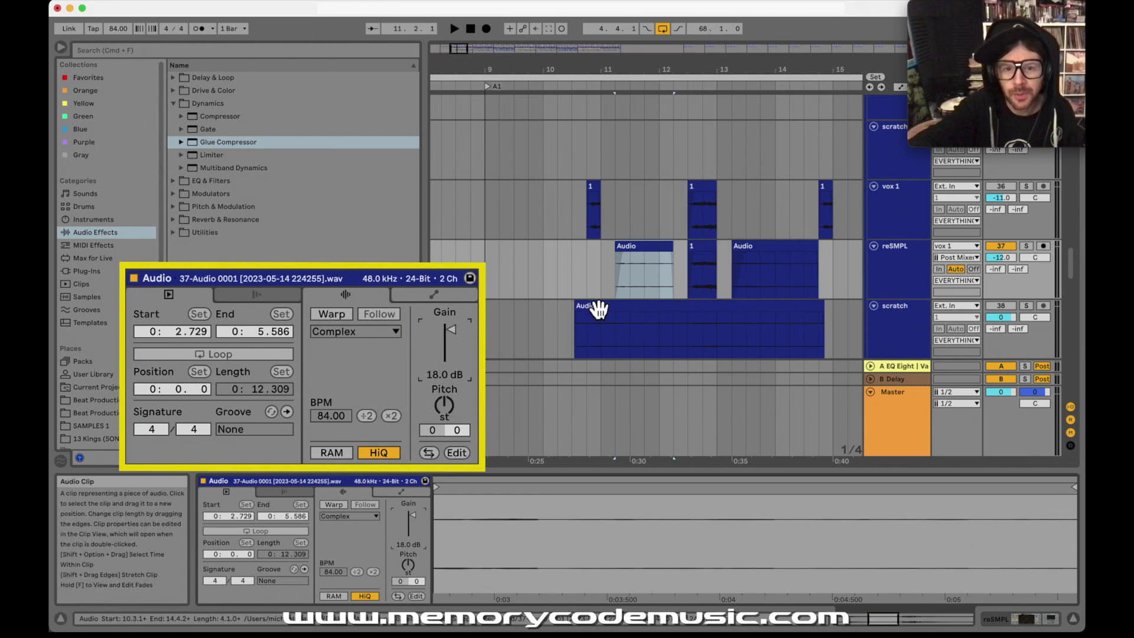
{"action": "left_click", "coordinate": [584, 284]}
{"action": "key", "text": "space"}
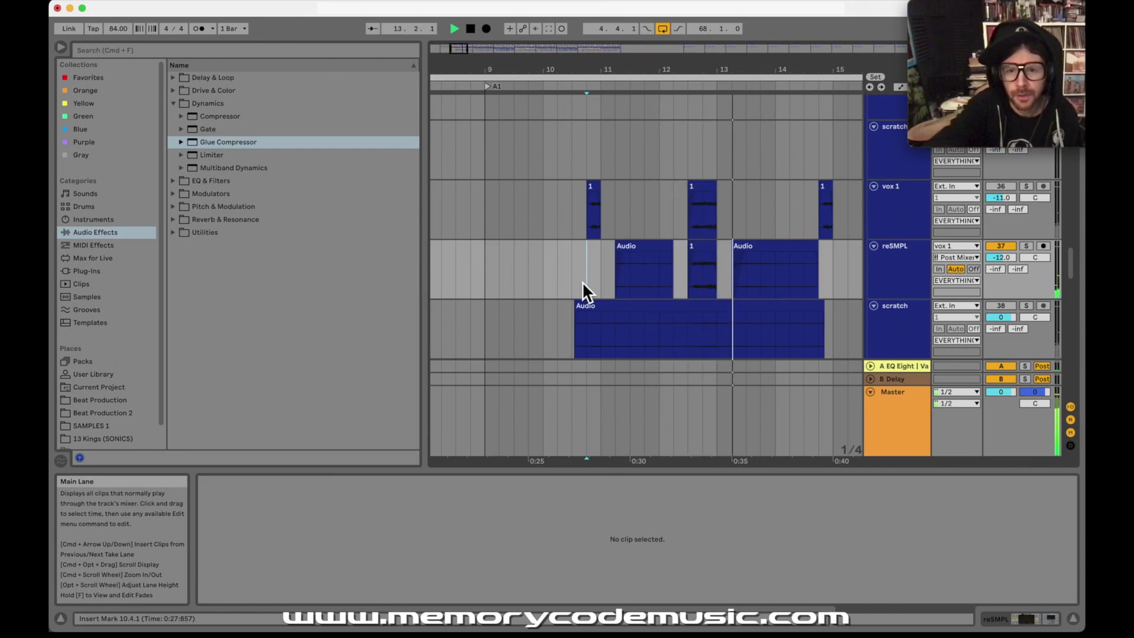
{"action": "key", "text": "space"}
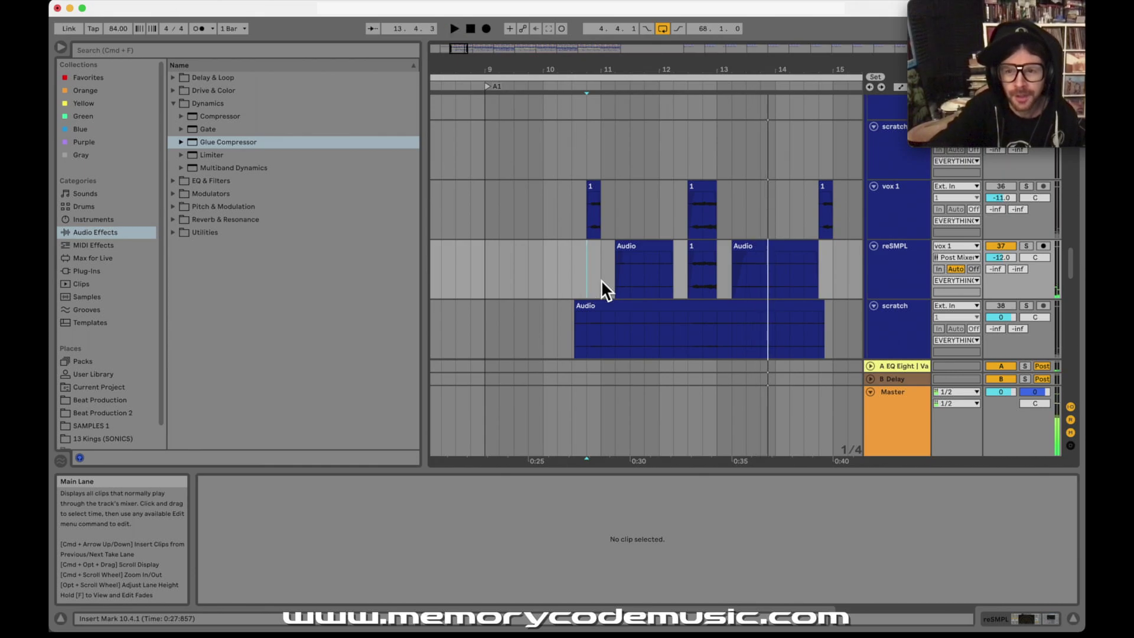
{"action": "left_click", "coordinate": [610, 264]}
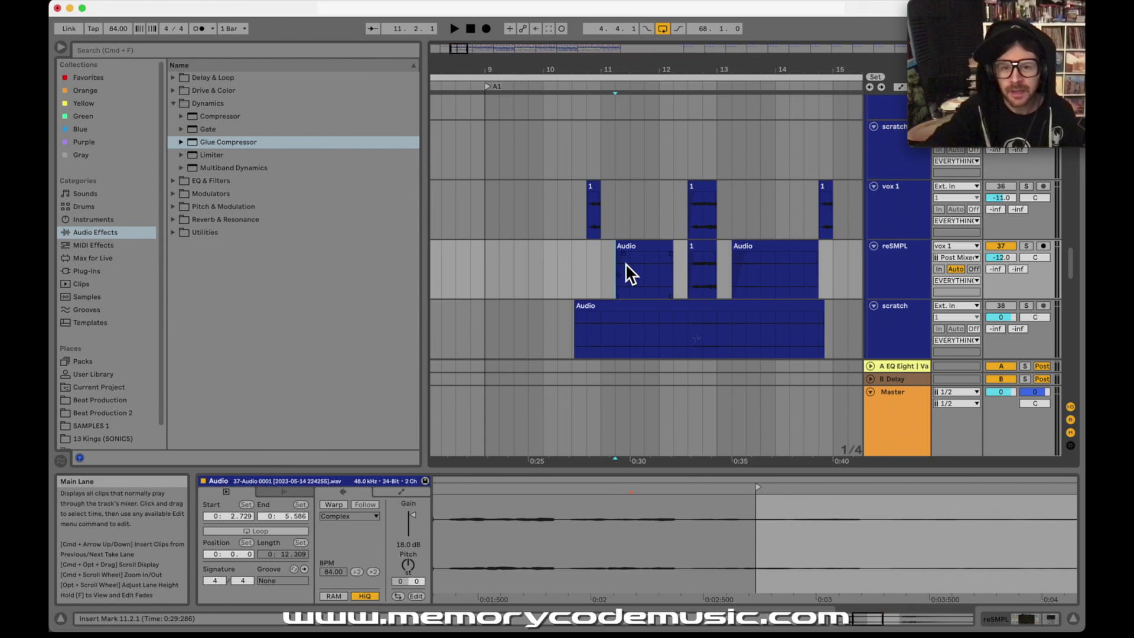
{"action": "left_click", "coordinate": [702, 256]}
{"action": "left_click", "coordinate": [641, 248]}
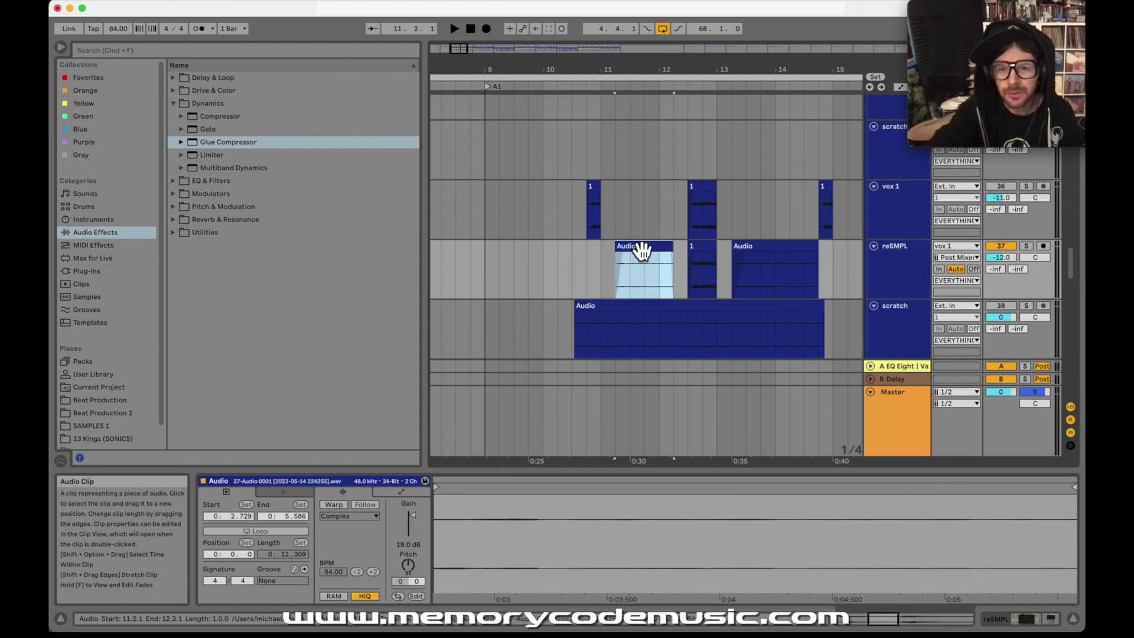
{"action": "left_click", "coordinate": [771, 246]}
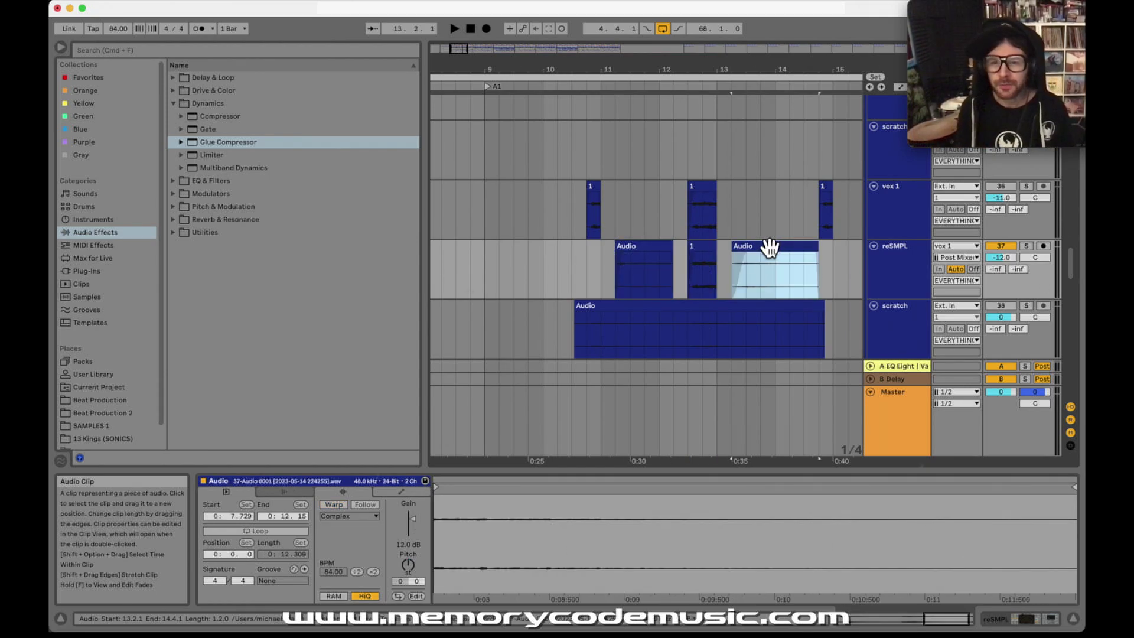